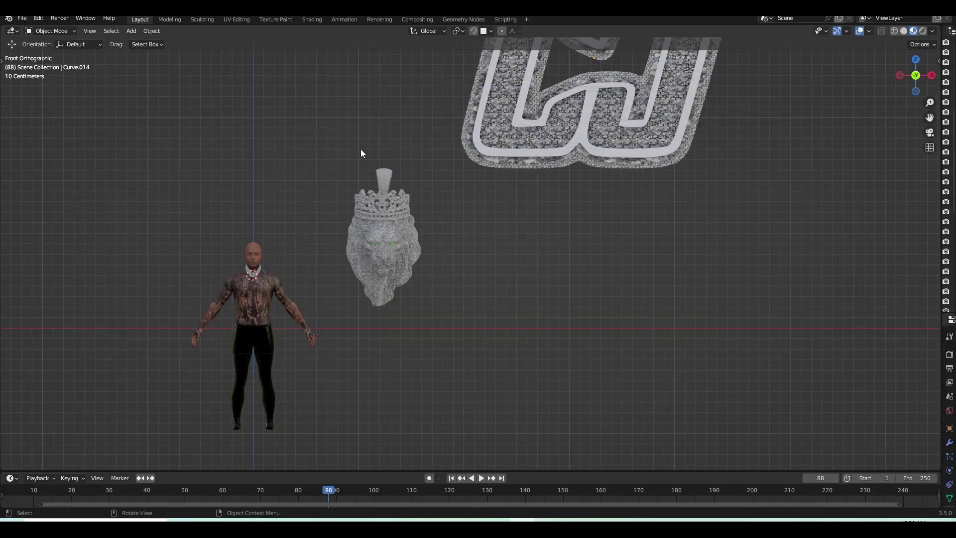
# In right view, select the lion-head pendant, move it, scale it to 0.450 and tilt it
pyautogui.moveTo(341, 156)
pyautogui.mouseDown()
pyautogui.moveTo(421, 262)
pyautogui.moveTo(436, 308)
pyautogui.mouseUp()
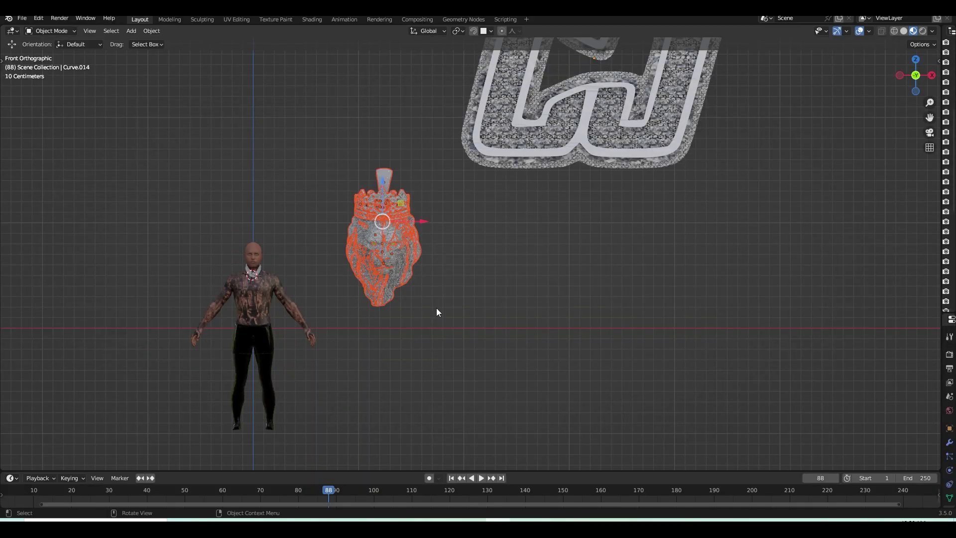
pyautogui.press('KP_3')
pyautogui.press('g')
pyautogui.click(451, 331)
pyautogui.press('s')
pyautogui.click(462, 300)
pyautogui.press('r')
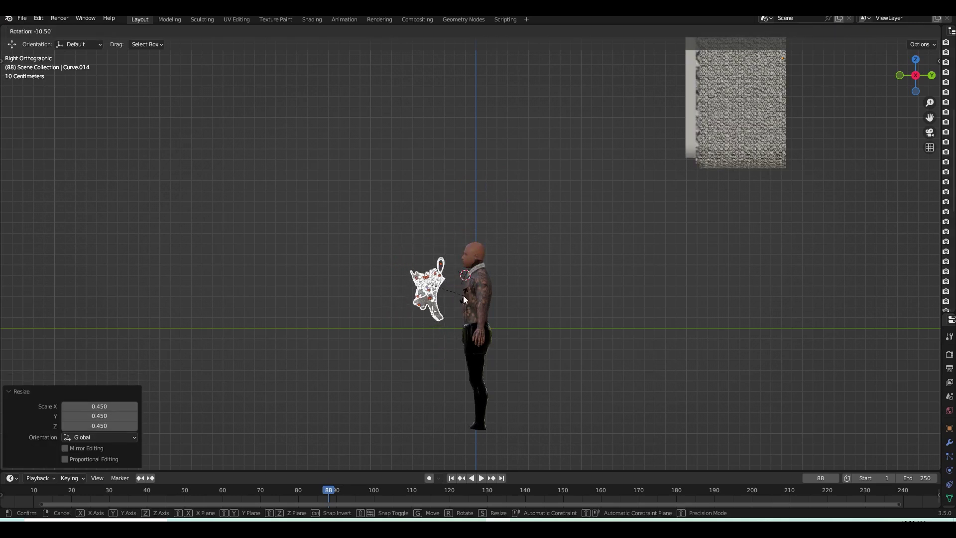
pyautogui.click(464, 294)
# Frame the pendant, move it onto the chest, tilt it 13° and shrink it to 0.387
pyautogui.press('KP_Decimal')
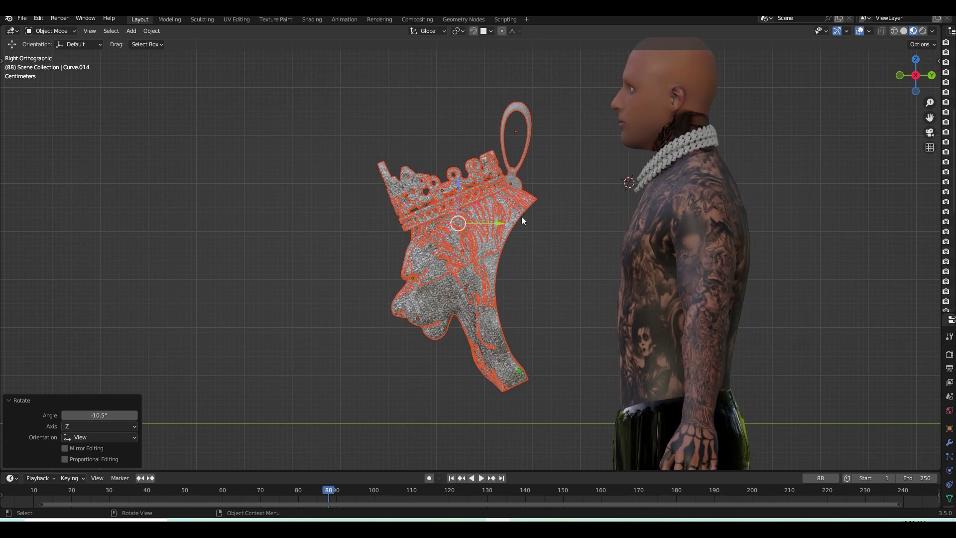
pyautogui.press('g')
pyautogui.click(631, 233)
pyautogui.press('r')
pyautogui.click(686, 327)
pyautogui.press('s')
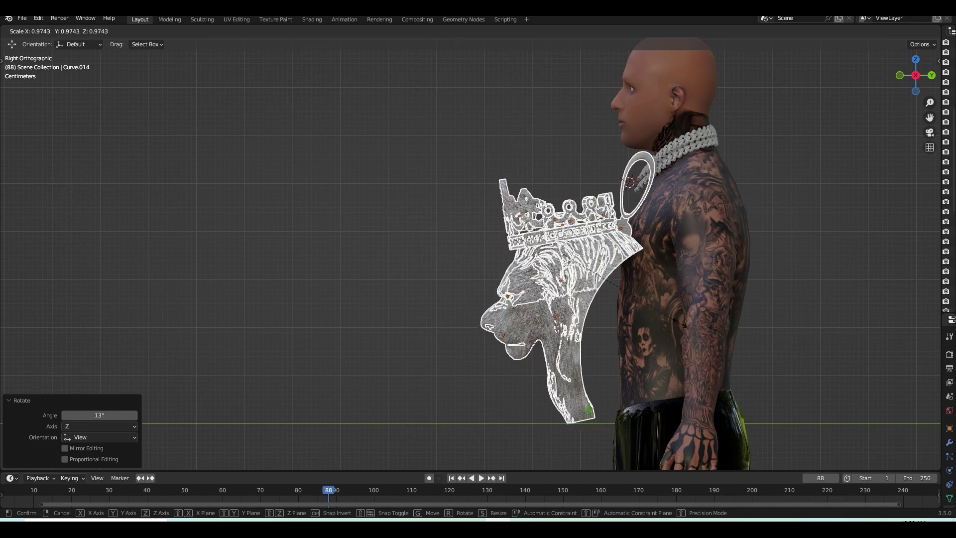
pyautogui.click(615, 269)
pyautogui.press('g')
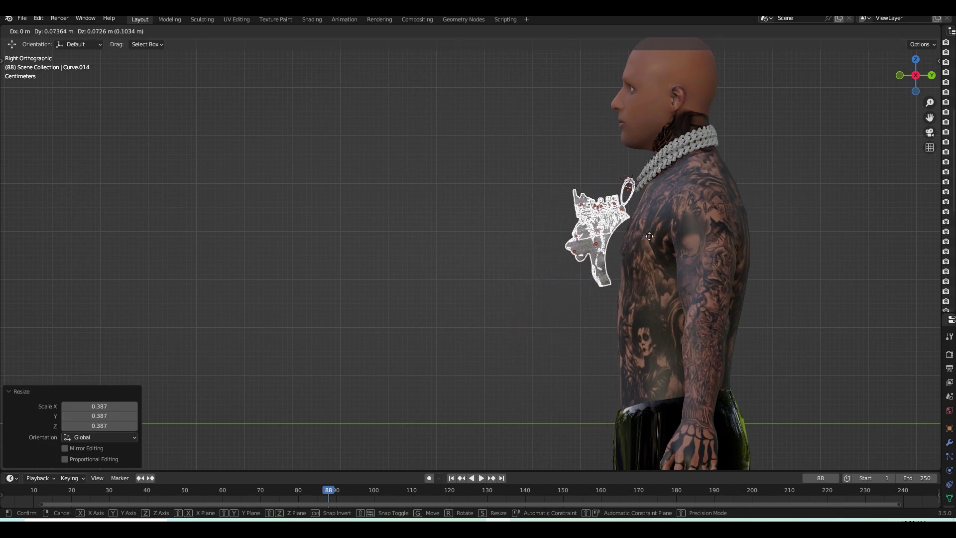
pyautogui.click(650, 236)
# Drop an unwanted rotation, resize the pendant to 0.756 and move it near the chain
pyautogui.press('r')
pyautogui.rightClick(648, 240)
pyautogui.press('g')
pyautogui.click(646, 236)
pyautogui.press('s')
pyautogui.click(640, 233)
pyautogui.press('g')
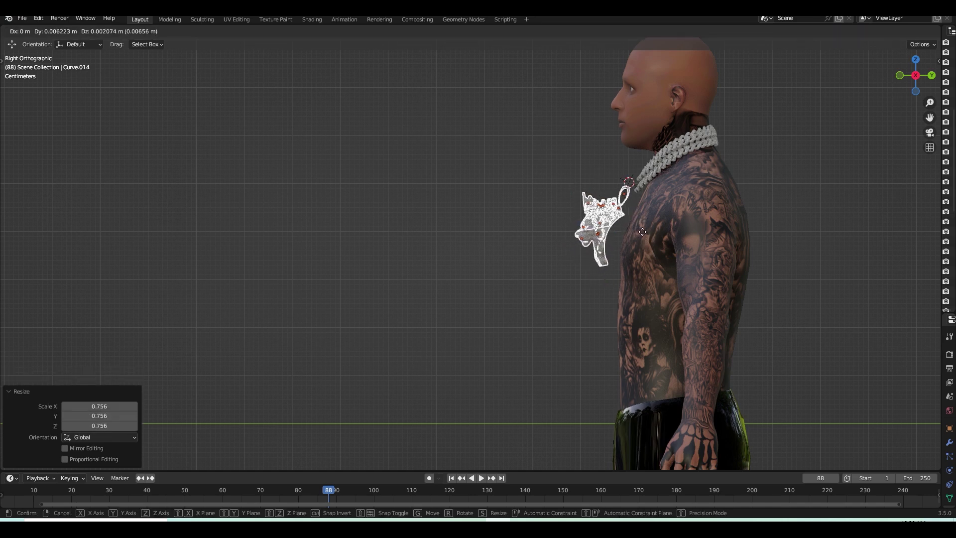
pyautogui.click(644, 230)
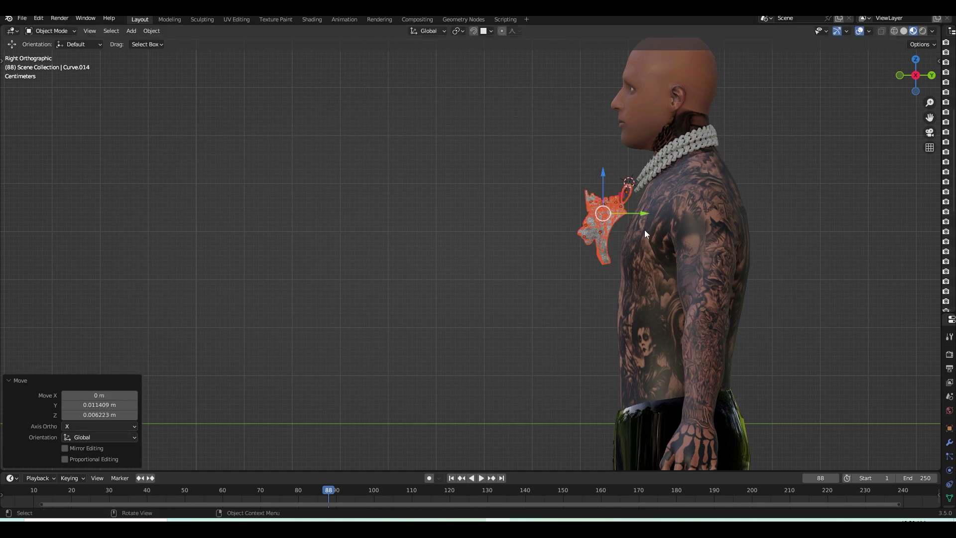
# Fine-position the lion pendant just below the chain from the side
pyautogui.press('KP_Decimal')
pyautogui.press('g')
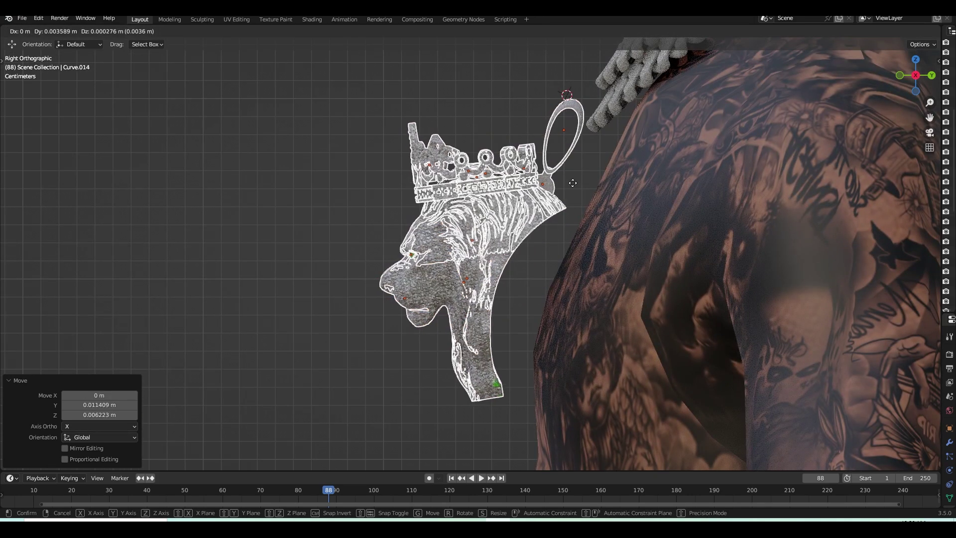
pyautogui.click(575, 182)
pyautogui.press('g')
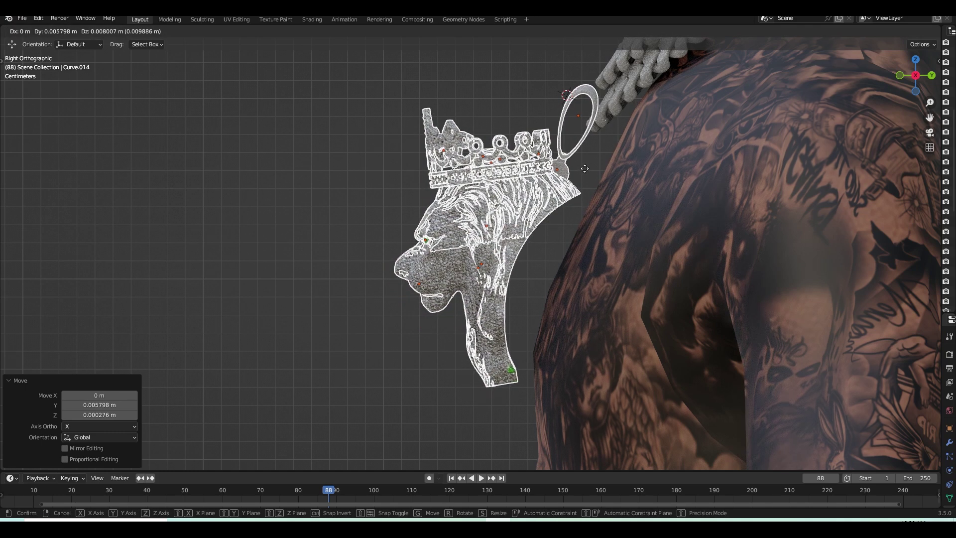
pyautogui.click(585, 168)
# Leave local view and move the lion pendant along X to centre it on the chest
pyautogui.press('KP_Divide')
pyautogui.press('KP_1')
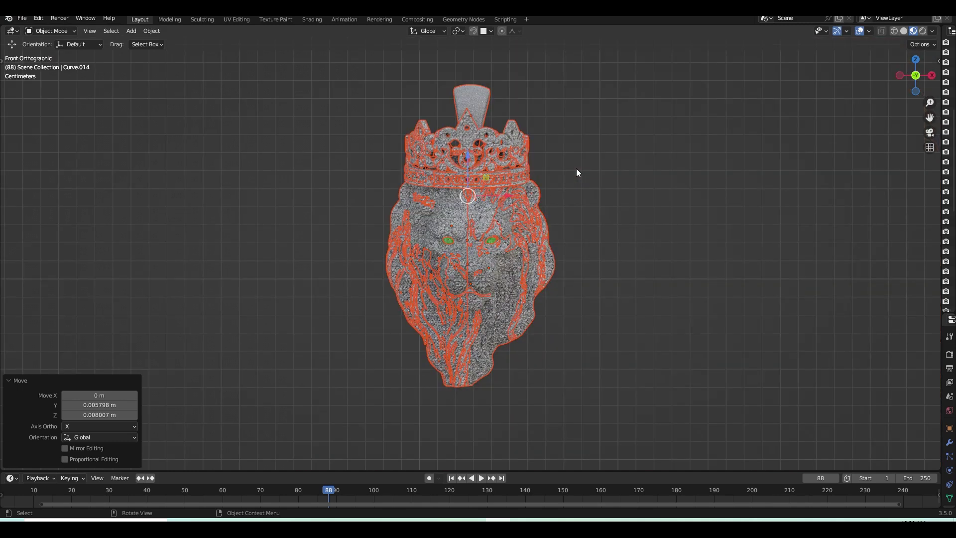
pyautogui.press('KP_Divide')
pyautogui.keyDown('ctrl'); pyautogui.scroll(3, 517, 249); pyautogui.keyUp('ctrl')
pyautogui.keyDown('ctrl'); pyautogui.scroll(2, 533, 253); pyautogui.keyUp('ctrl')
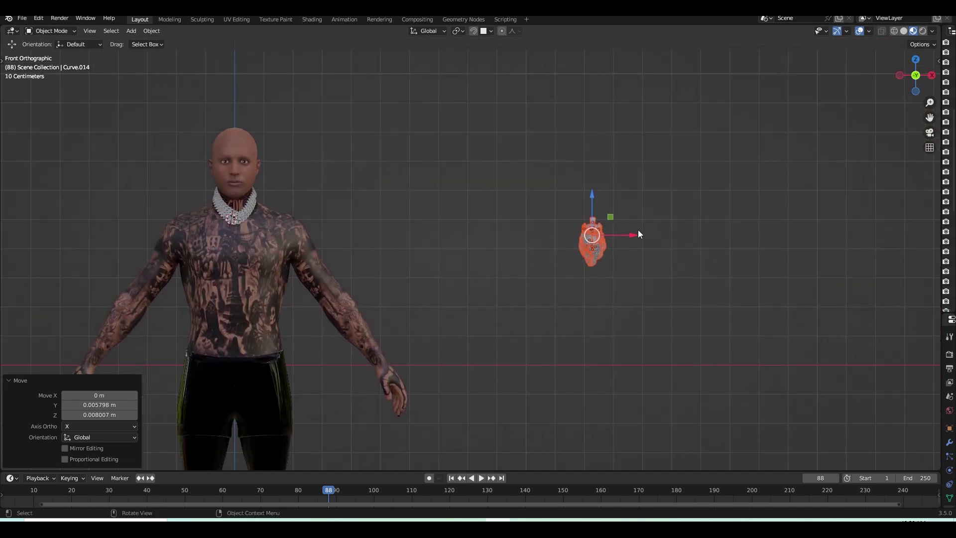
pyautogui.press('g')
pyautogui.press('x')
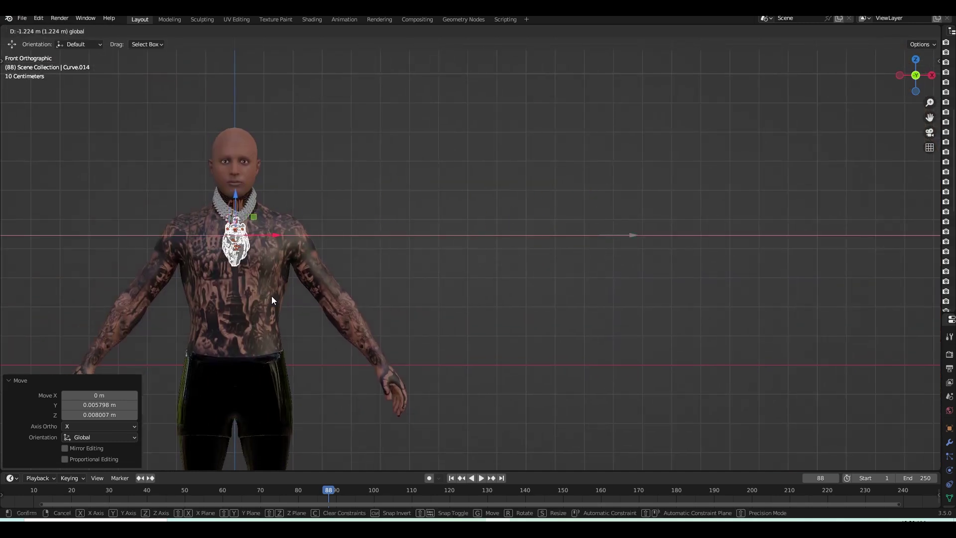
pyautogui.click(272, 298)
# Zoom and pan across the figure to inspect the centred pendant
pyautogui.press('KP_Decimal')
pyautogui.scroll(-3, 465, 246)
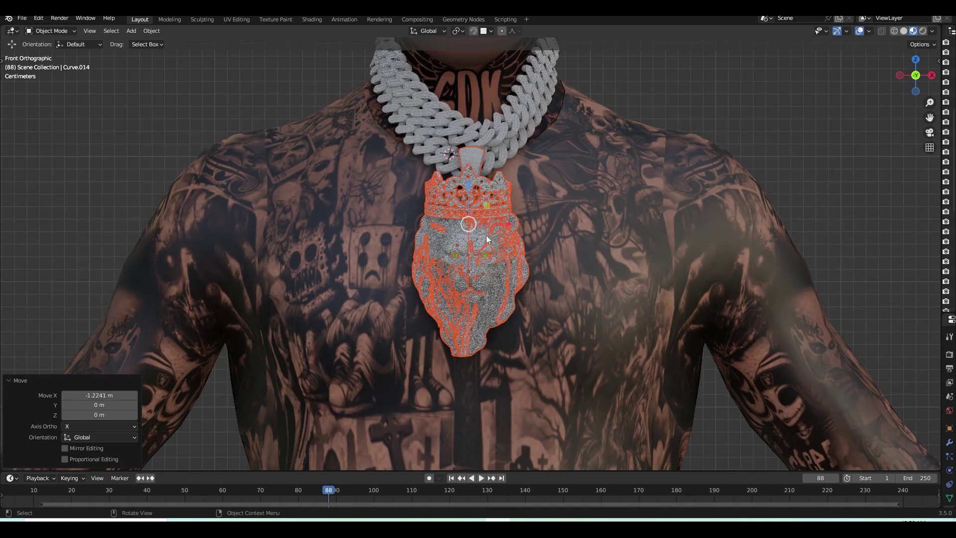
pyautogui.scroll(-2, 487, 235)
pyautogui.scroll(1, 497, 238)
pyautogui.scroll(-3, 473, 256)
pyautogui.scroll(-3, 503, 262)
pyautogui.scroll(-3, 503, 261)
pyautogui.moveTo(602, 162)
pyautogui.keyDown('shift'); pyautogui.mouseDown(button='middle')
pyautogui.moveTo(567, 200)
pyautogui.moveTo(489, 145)
pyautogui.mouseUp(button='middle'); pyautogui.keyUp('shift')
pyautogui.scroll(-3, 477, 169)
pyautogui.scroll(3, 429, 299)
# Frame the lion pendant, pan down the chest and select the chain
pyautogui.press('KP_Decimal')
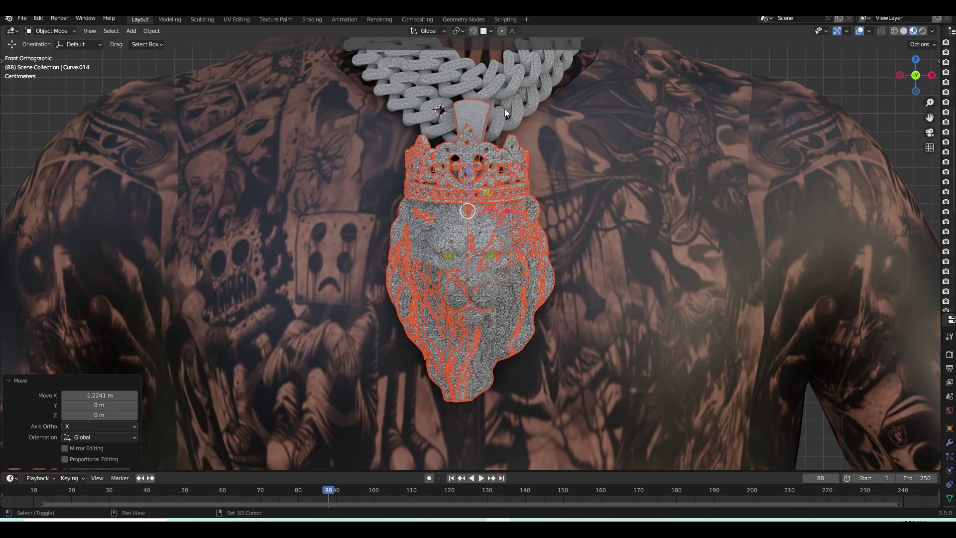
pyautogui.scroll(2, 504, 109)
pyautogui.moveTo(482, 177)
pyautogui.keyDown('shift'); pyautogui.mouseDown(button='middle')
pyautogui.moveTo(445, 237)
pyautogui.moveTo(360, 241)
pyautogui.moveTo(629, 198)
pyautogui.moveTo(524, 229)
pyautogui.mouseUp(button='middle'); pyautogui.keyUp('shift')
pyautogui.click(627, 203)
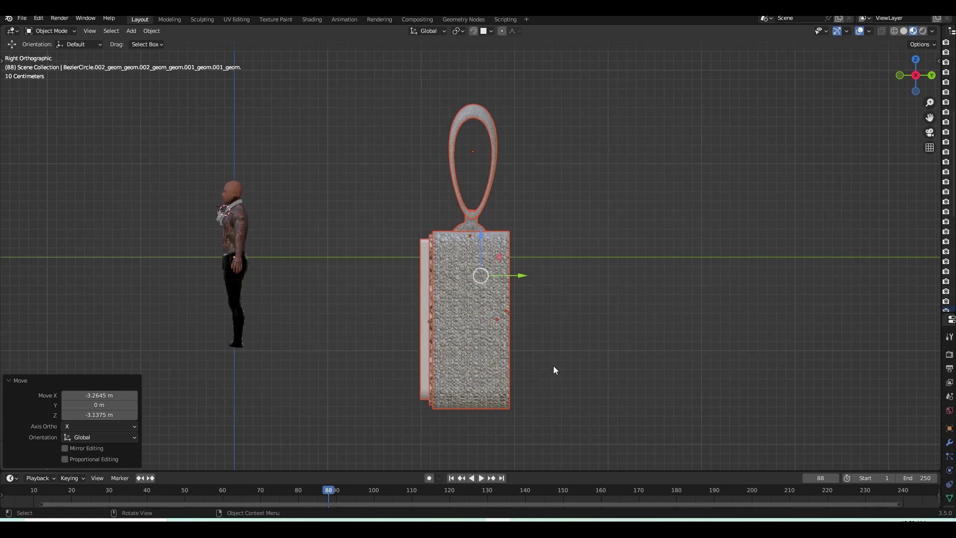
# Cancel a resize and drag the CJ pendant further left beside the character
pyautogui.press('s')
pyautogui.rightClick(553, 365)
pyautogui.rightClick(558, 343)
pyautogui.moveTo(514, 278); pyautogui.dragTo(170, 298)
pyautogui.moveTo(169, 298)
pyautogui.keyDown('shift'); pyautogui.mouseDown(button='middle')
pyautogui.moveTo(382, 246)
pyautogui.moveTo(218, 286)
pyautogui.mouseUp(button='middle'); pyautogui.keyUp('shift')
# Scale the CJ pendant body thinner along Y and shift it along Y
pyautogui.moveTo(359, 333); pyautogui.dragTo(358, 333)
pyautogui.press('s')
pyautogui.press('y')
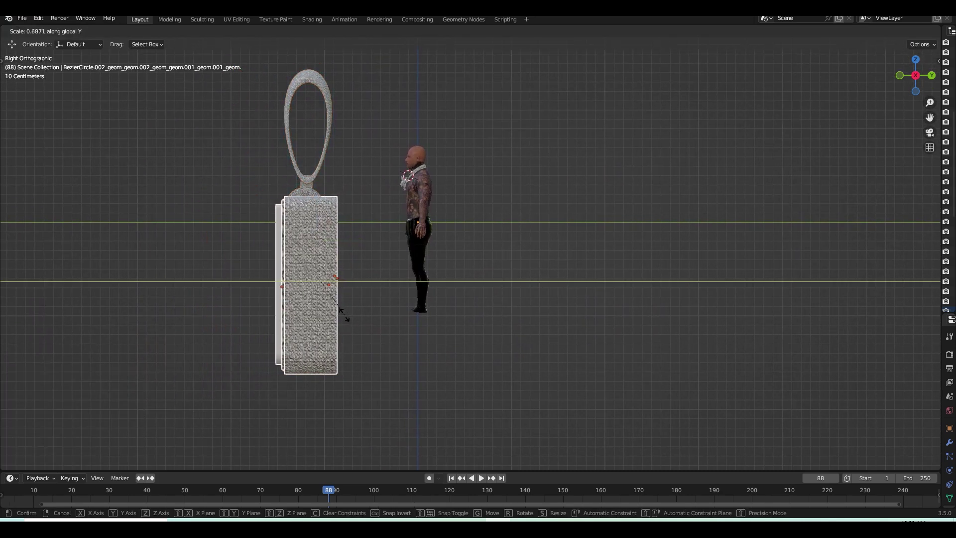
pyautogui.click(343, 315)
pyautogui.press('g')
pyautogui.press('y')
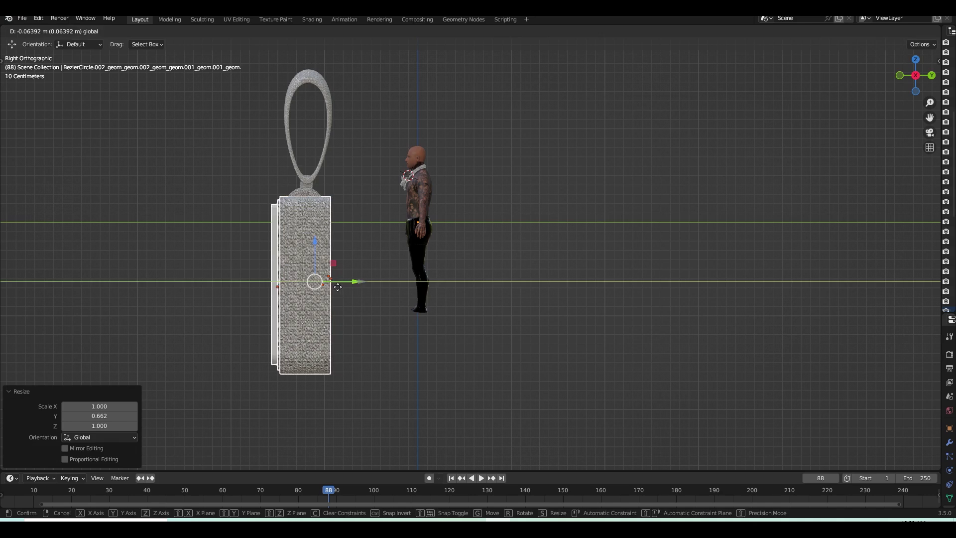
pyautogui.click(323, 252)
# Reselect the body without the bail and nudge it along its depth, then select it with the bail
pyautogui.moveTo(245, 135); pyautogui.dragTo(338, 220)
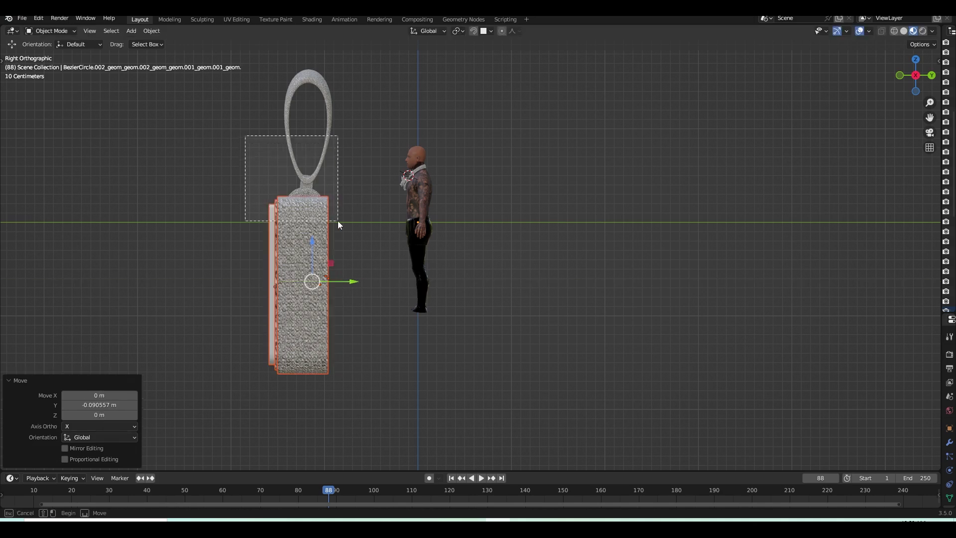
pyautogui.scroll(2, 301, 226)
pyautogui.moveTo(149, 299); pyautogui.dragTo(260, 269)
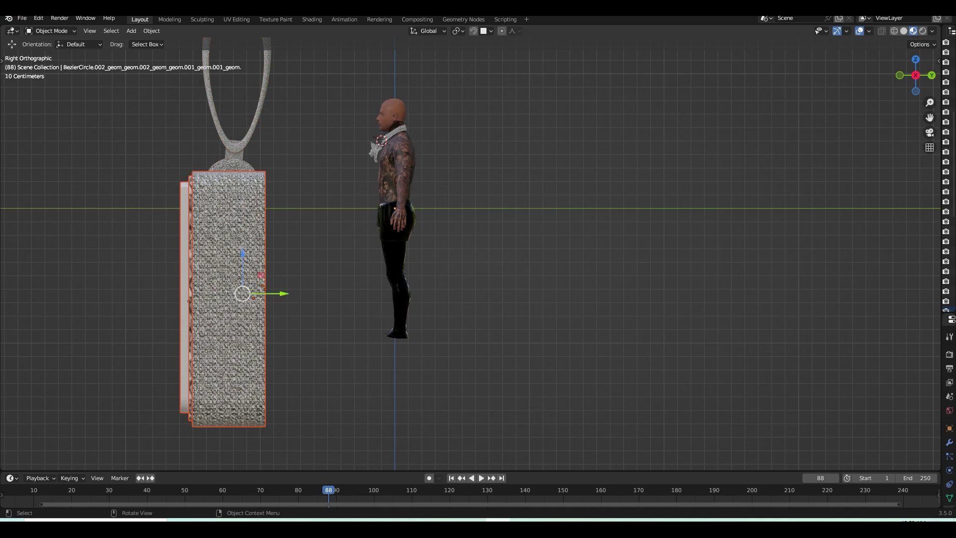
pyautogui.click(243, 22)
pyautogui.moveTo(282, 294); pyautogui.dragTo(293, 294)
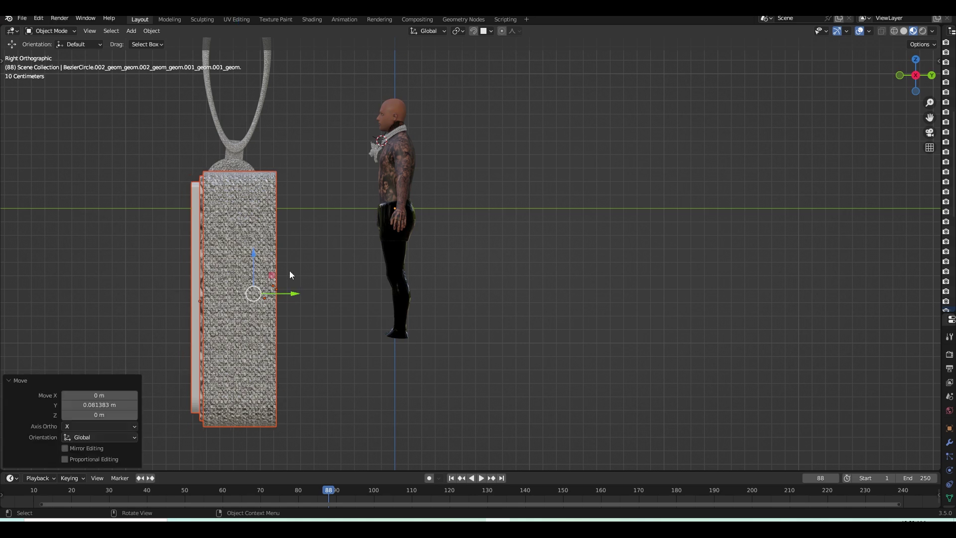
pyautogui.moveTo(287, 294); pyautogui.dragTo(279, 300)
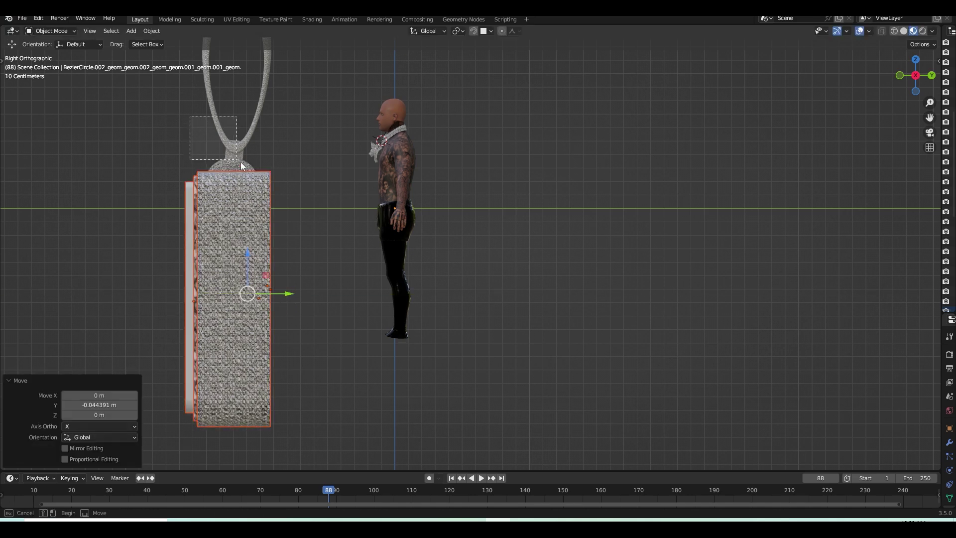
pyautogui.keyDown('shift'); pyautogui.moveTo(240, 163); pyautogui.dragTo(240, 163); pyautogui.keyUp('shift')
# Shrink the CJ pendant to 0.262, tilt it, scale it to 0.813 and move it beside the chain
pyautogui.press('s')
pyautogui.click(288, 222)
pyautogui.press('r')
pyautogui.click(295, 241)
pyautogui.press('s')
pyautogui.click(283, 241)
pyautogui.press('g')
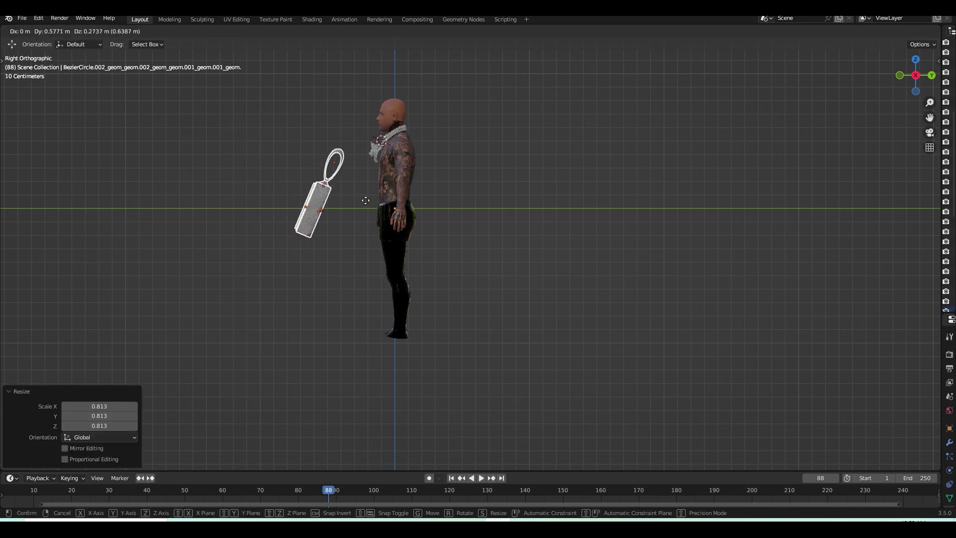
pyautogui.click(391, 195)
# In front view, shrink the CJ pendant to 0.241 and move it up onto the chain
pyautogui.scroll(3, 391, 195)
pyautogui.scroll(2, 391, 194)
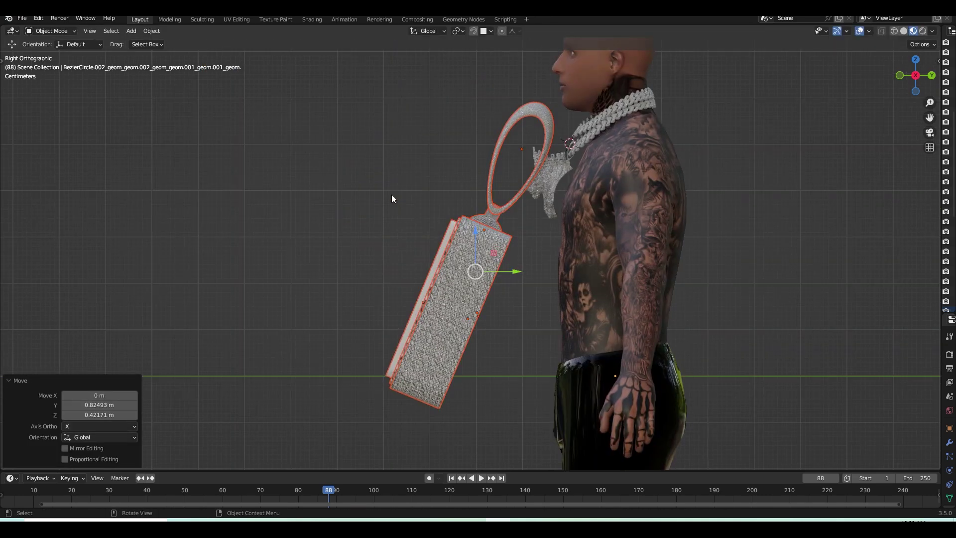
pyautogui.press('KP_1')
pyautogui.press('s')
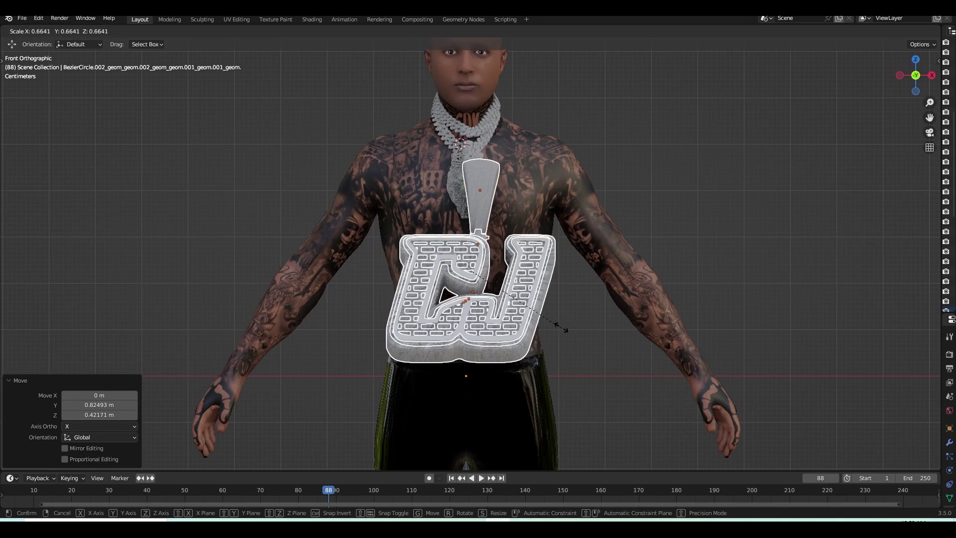
pyautogui.click(508, 288)
pyautogui.press('g')
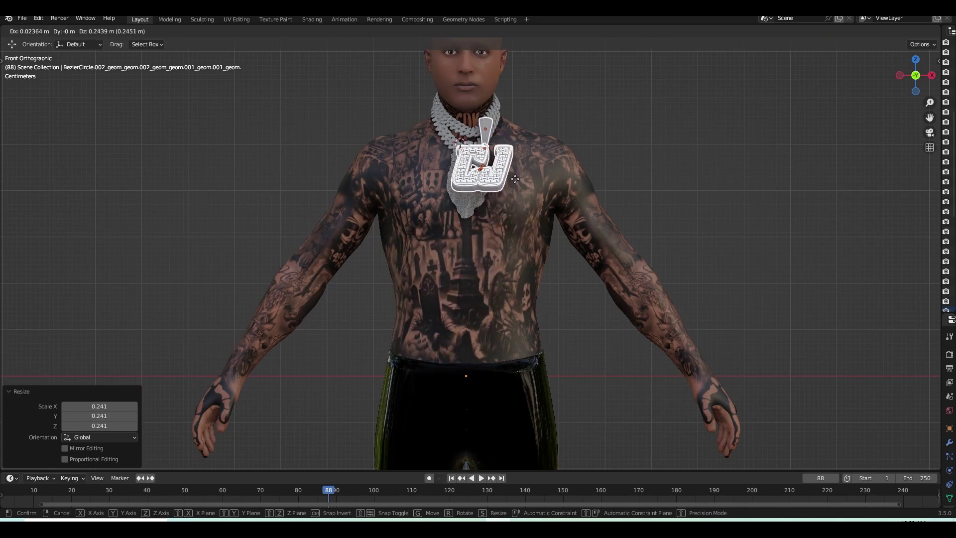
pyautogui.click(518, 193)
# Resize the CJ pendant to 0.801 and reposition it on the chain
pyautogui.scroll(6, 518, 193)
pyautogui.press('s')
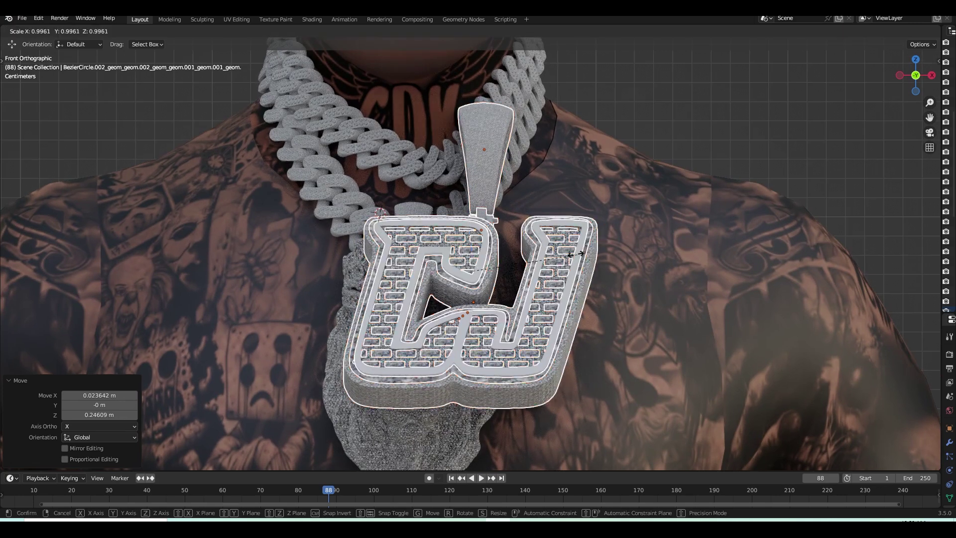
pyautogui.click(550, 244)
pyautogui.press('g')
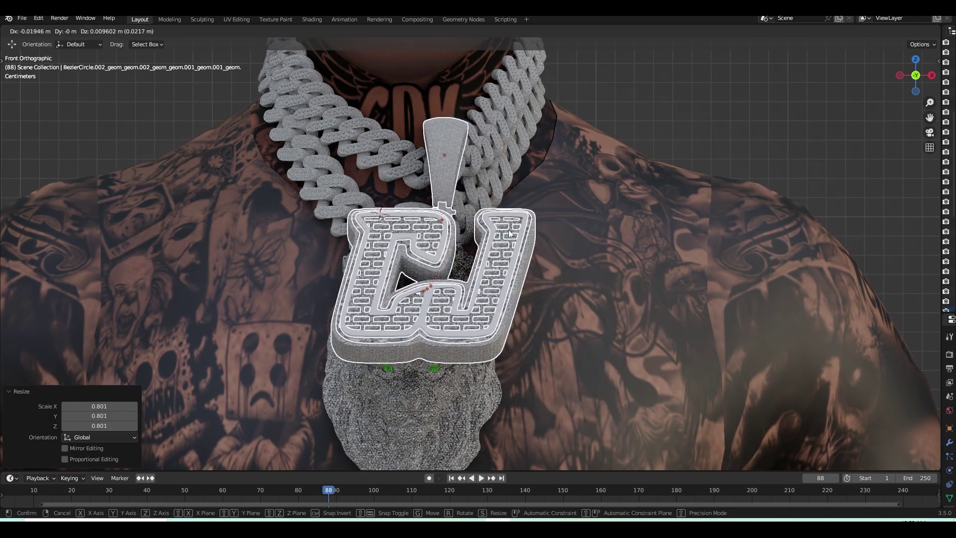
pyautogui.click(509, 232)
# Tilt the CJ pendant -7.54°, shrink it to 0.657 and adjust its position
pyautogui.press('r')
pyautogui.click(557, 214)
pyautogui.press('s')
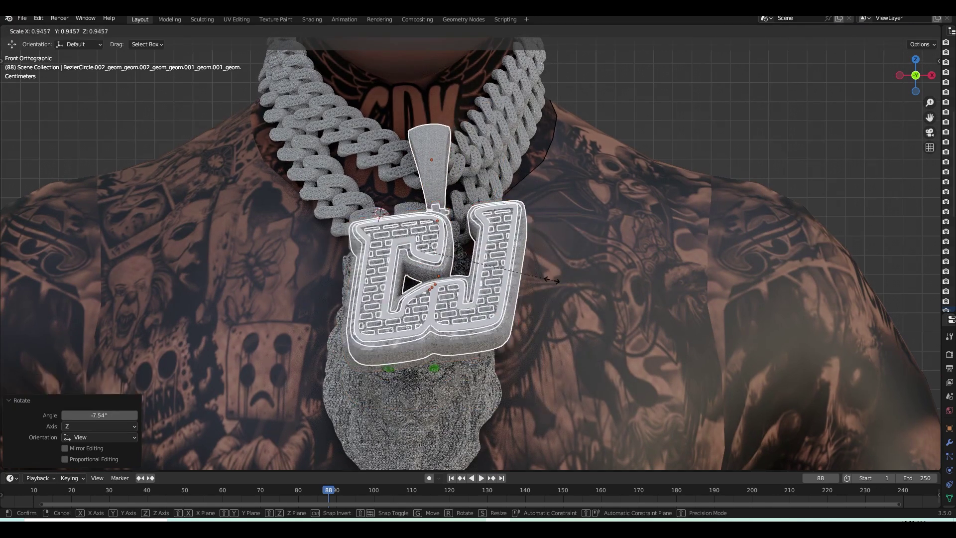
pyautogui.click(520, 234)
pyautogui.press('g')
pyautogui.click(526, 230)
# Slide the CJ pendant toward the chest in side view and tilt it about -22.6°
pyautogui.press('KP_3')
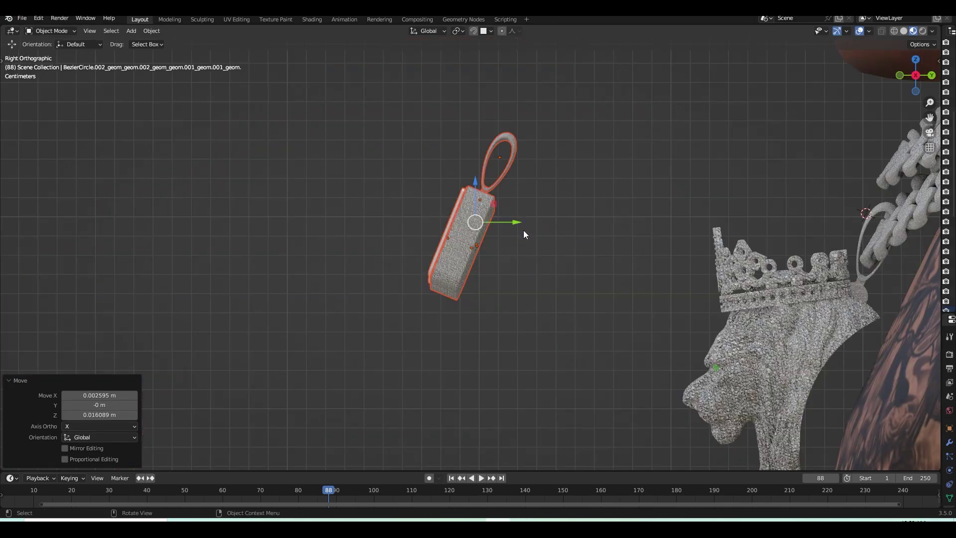
pyautogui.moveTo(514, 224); pyautogui.dragTo(903, 240)
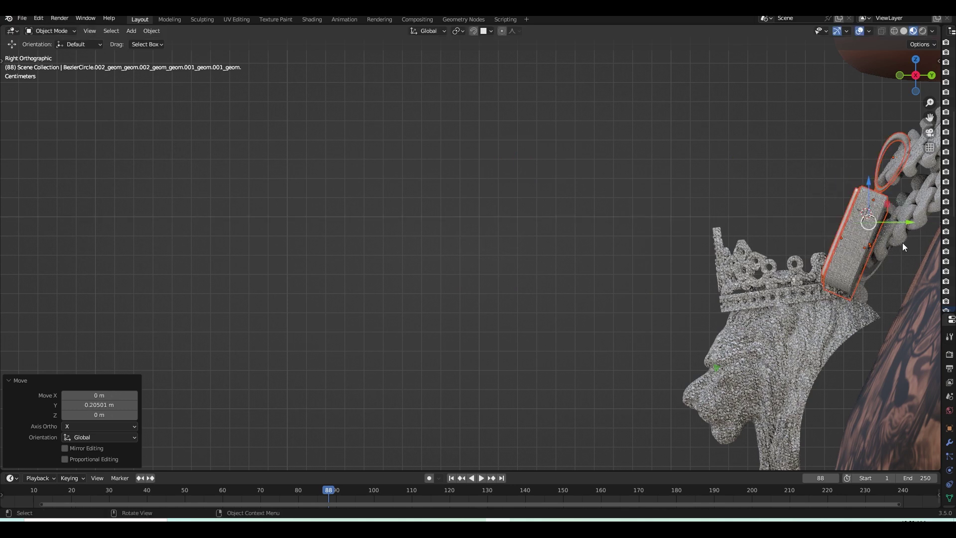
pyautogui.press('KP_Decimal')
pyautogui.press('KP_1')
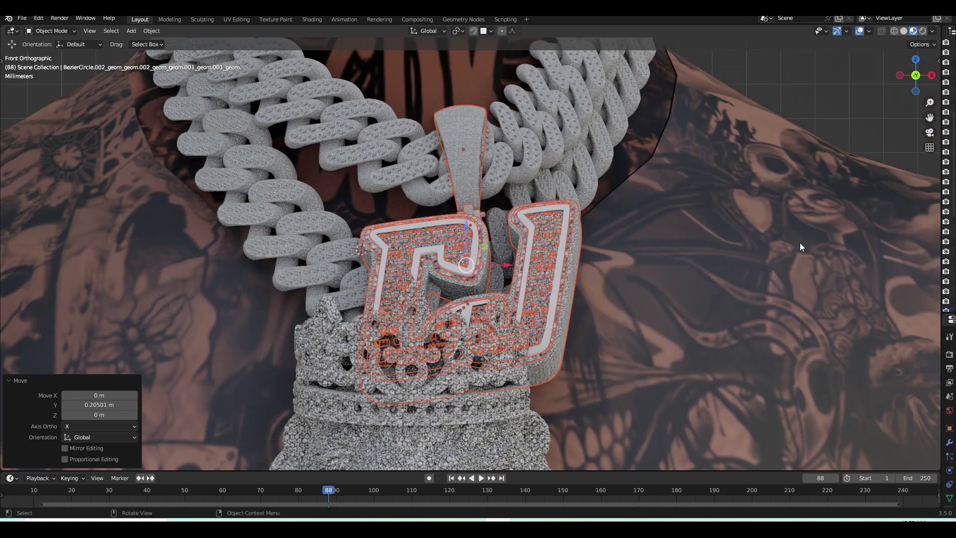
pyautogui.moveTo(669, 213)
pyautogui.mouseDown(button='middle')
pyautogui.moveTo(754, 310)
pyautogui.moveTo(564, 256)
pyautogui.moveTo(604, 250)
pyautogui.moveTo(588, 274)
pyautogui.moveTo(616, 291)
pyautogui.moveTo(631, 285)
pyautogui.mouseUp(button='middle')
pyautogui.press('r')
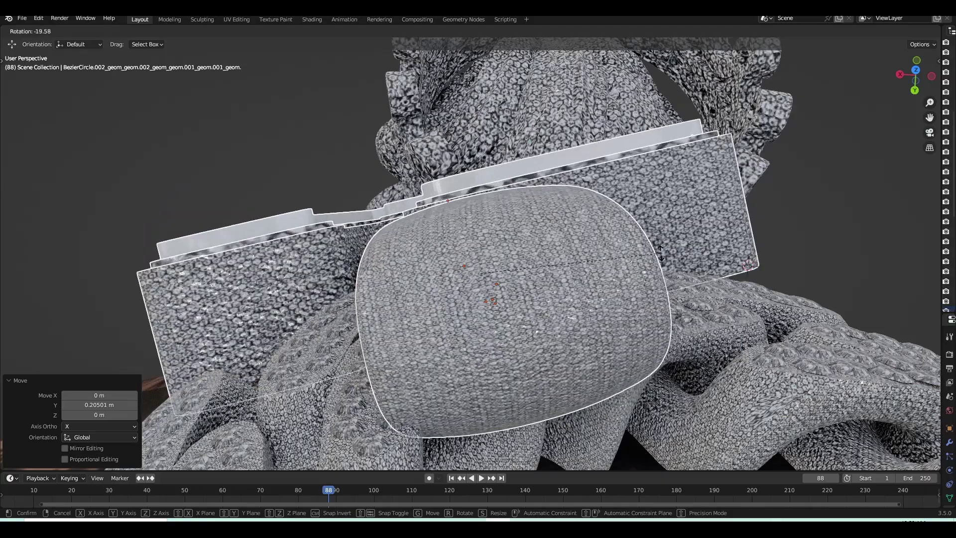
pyautogui.click(661, 246)
# Orbit close around the CJ pendant and nudge it slightly to hang from the chain
pyautogui.moveTo(537, 292)
pyautogui.mouseDown(button='middle')
pyautogui.moveTo(519, 273)
pyautogui.moveTo(540, 214)
pyautogui.moveTo(522, 253)
pyautogui.mouseUp(button='middle')
pyautogui.scroll(-3, 540, 214)
pyautogui.scroll(-3, 526, 222)
pyautogui.press('r')
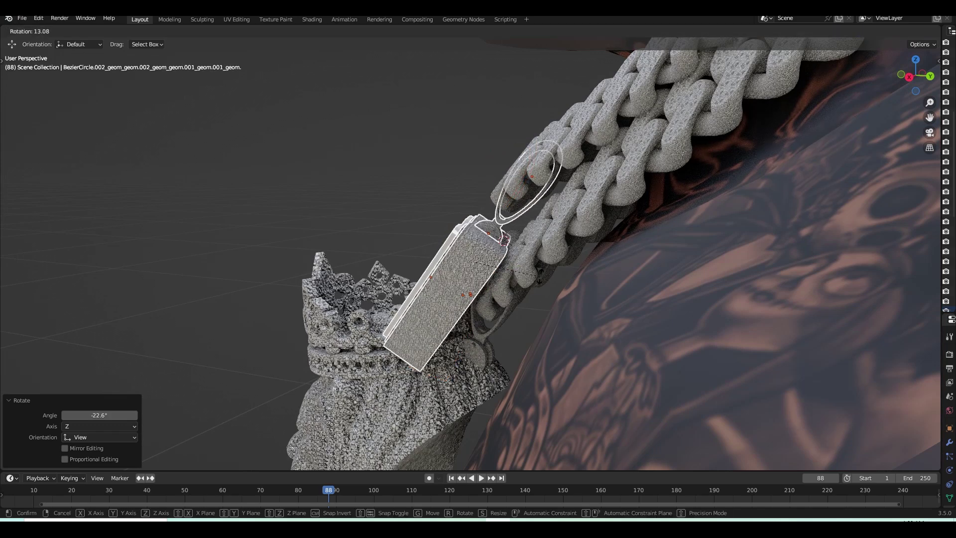
pyautogui.press('g')
pyautogui.click(541, 277)
pyautogui.moveTo(541, 277)
pyautogui.mouseDown(button='middle')
pyautogui.moveTo(609, 306)
pyautogui.moveTo(498, 319)
pyautogui.moveTo(522, 276)
pyautogui.moveTo(506, 308)
pyautogui.mouseUp(button='middle')
# Move the CJ pendant twice, checking from the side, onto the chain above the lion's crown
pyautogui.scroll(-5, 507, 331)
pyautogui.scroll(-3, 518, 294)
pyautogui.scroll(3, 505, 318)
pyautogui.scroll(2, 495, 288)
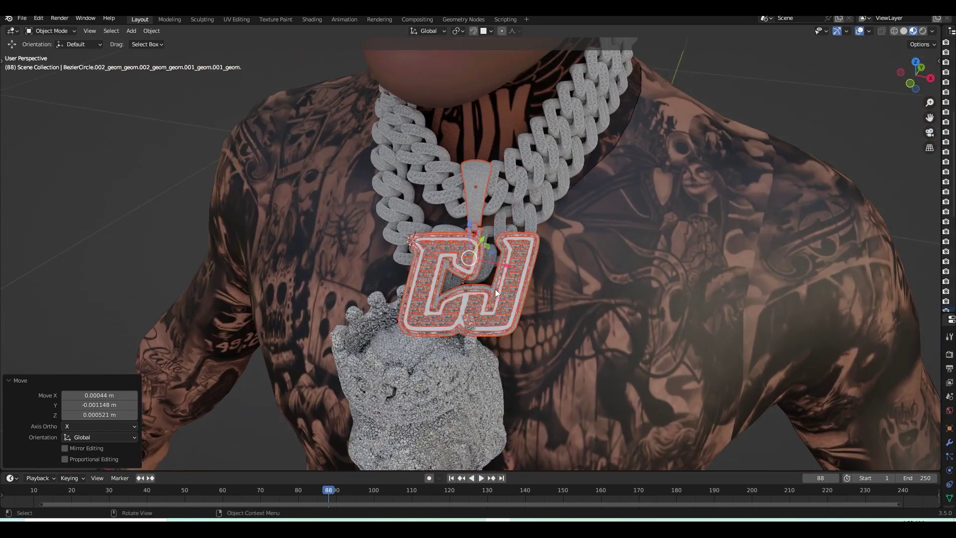
pyautogui.scroll(2, 500, 295)
pyautogui.scroll(2, 500, 298)
pyautogui.scroll(1, 501, 297)
pyautogui.press('g')
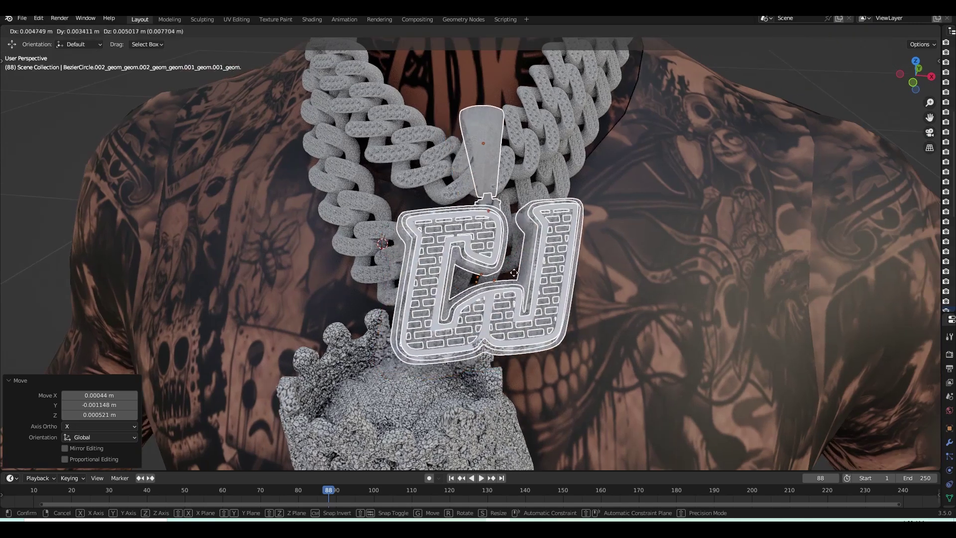
pyautogui.click(509, 271)
pyautogui.moveTo(472, 292)
pyautogui.mouseDown(button='middle')
pyautogui.moveTo(387, 283)
pyautogui.moveTo(439, 304)
pyautogui.moveTo(497, 286)
pyautogui.moveTo(558, 304)
pyautogui.moveTo(530, 319)
pyautogui.mouseUp(button='middle')
pyautogui.press('g')
pyautogui.click(438, 301)
# Switch to front view, deselect the pendant and orbit to check both pendants
pyautogui.scroll(-4, 529, 323)
pyautogui.scroll(-3, 529, 323)
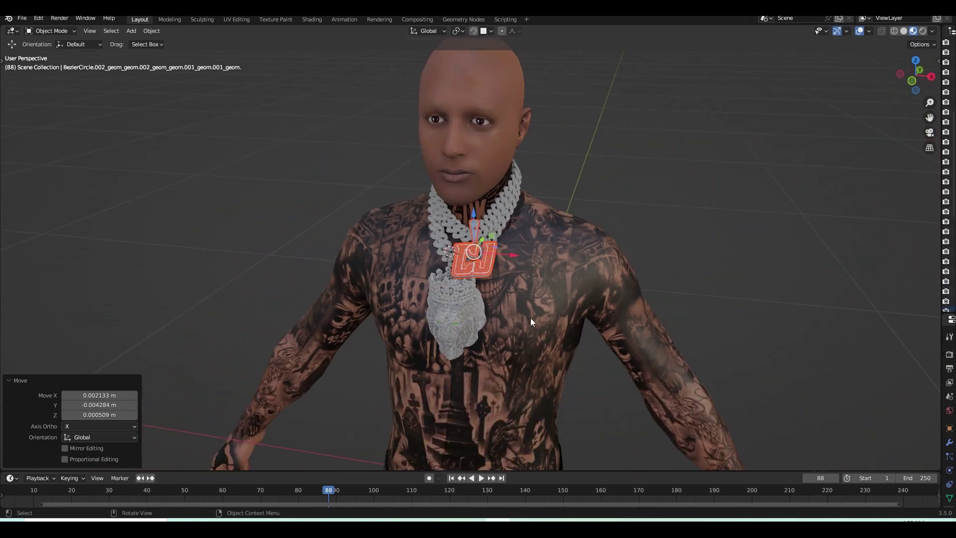
pyautogui.press('KP_1')
pyautogui.scroll(3, 669, 244)
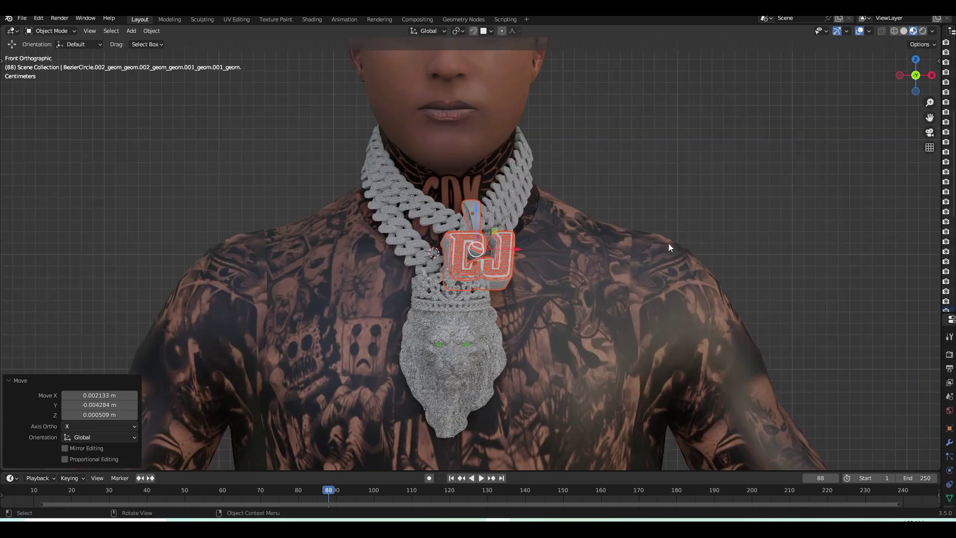
pyautogui.click(682, 206)
pyautogui.moveTo(679, 212)
pyautogui.mouseDown(button='middle')
pyautogui.moveTo(606, 231)
pyautogui.moveTo(677, 219)
pyautogui.moveTo(666, 230)
pyautogui.mouseUp(button='middle')
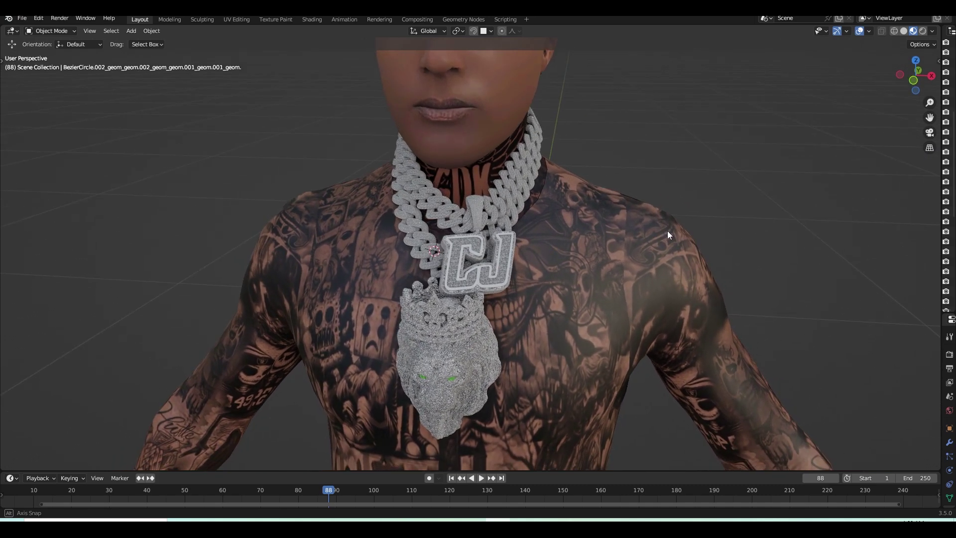
# Select the CJ pendant and its ring, then frame it in the straight front view
pyautogui.scroll(2, 593, 249)
pyautogui.scroll(3, 573, 244)
pyautogui.scroll(-2, 558, 239)
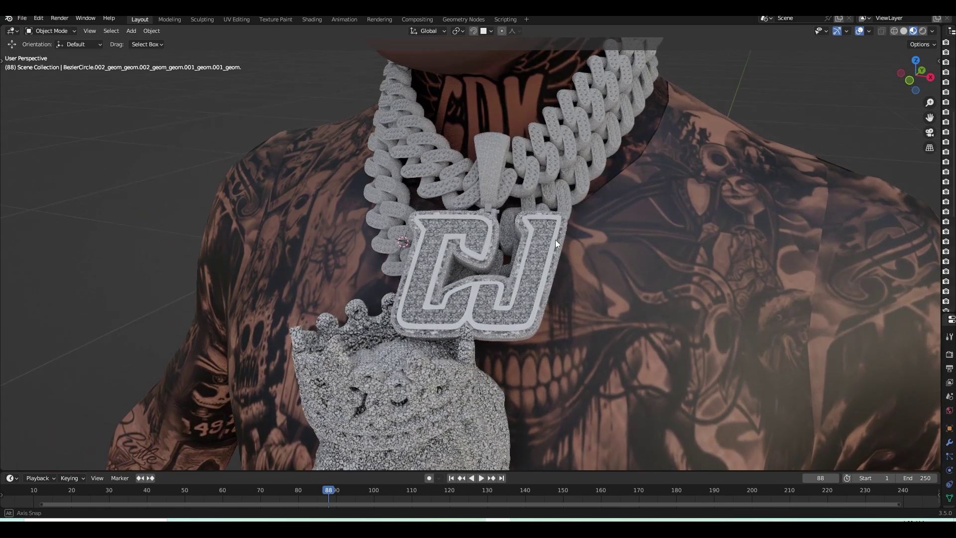
pyautogui.moveTo(555, 240); pyautogui.dragTo(440, 228, button='middle')
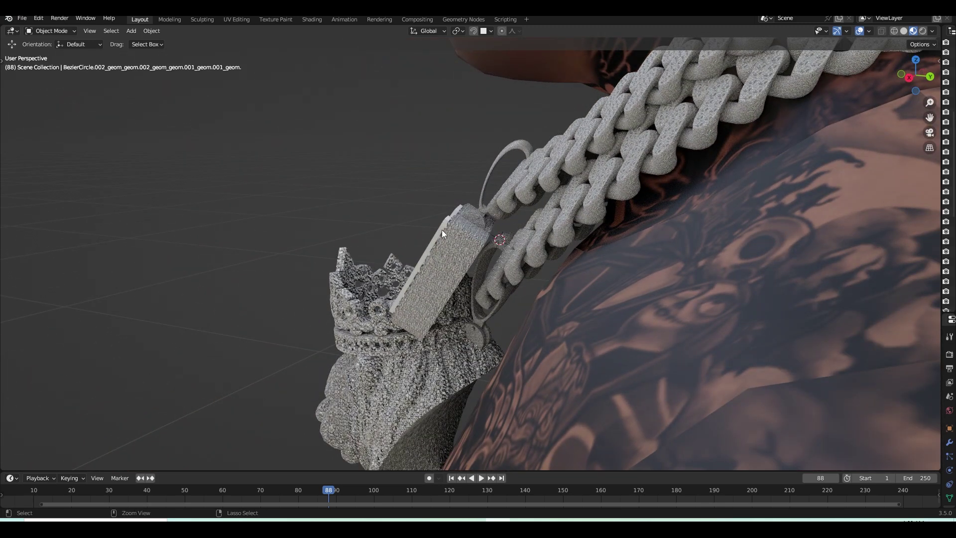
pyautogui.click(447, 231)
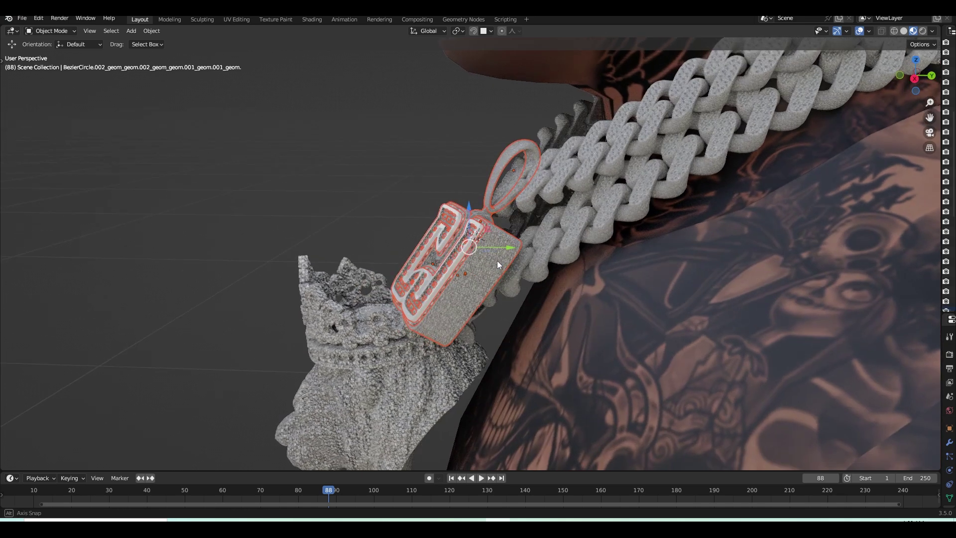
pyautogui.moveTo(480, 258)
pyautogui.mouseDown(button='middle')
pyautogui.moveTo(541, 258)
pyautogui.moveTo(492, 268)
pyautogui.mouseUp(button='middle')
pyautogui.scroll(-3, 542, 258)
pyautogui.scroll(-3, 527, 281)
pyautogui.scroll(-1, 493, 278)
pyautogui.press('KP_1')
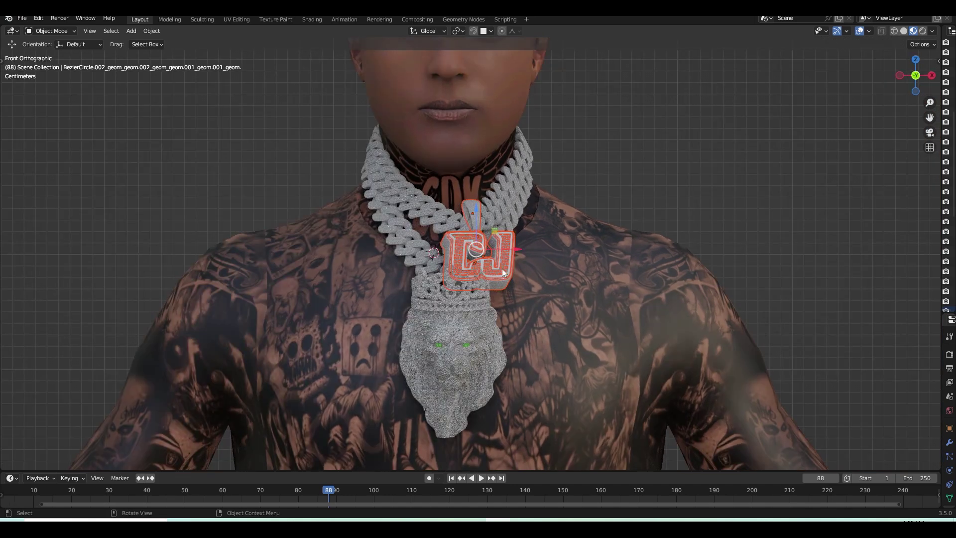
# Move the CJ pendant up along the chain to a first raised position
pyautogui.press('g')
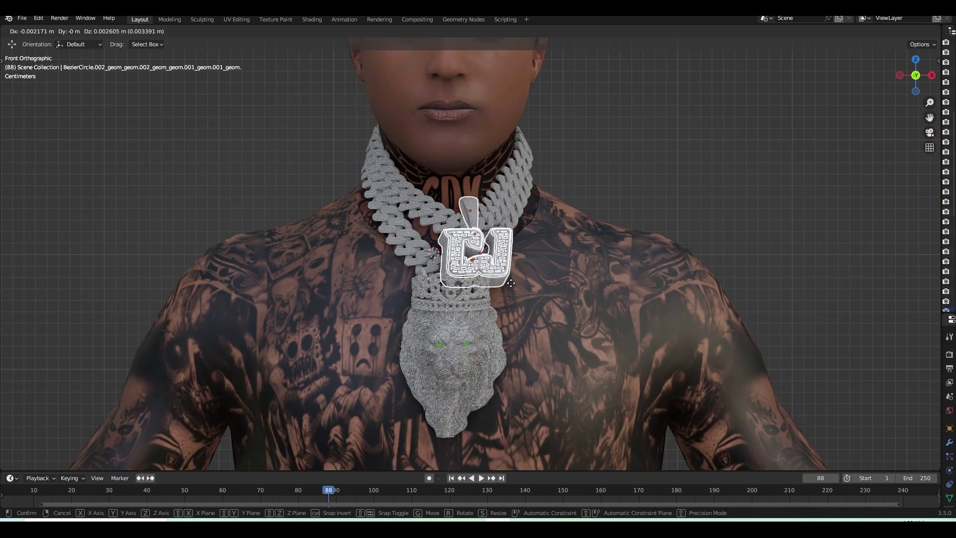
pyautogui.click(512, 281)
pyautogui.scroll(-3, 512, 289)
pyautogui.scroll(3, 512, 289)
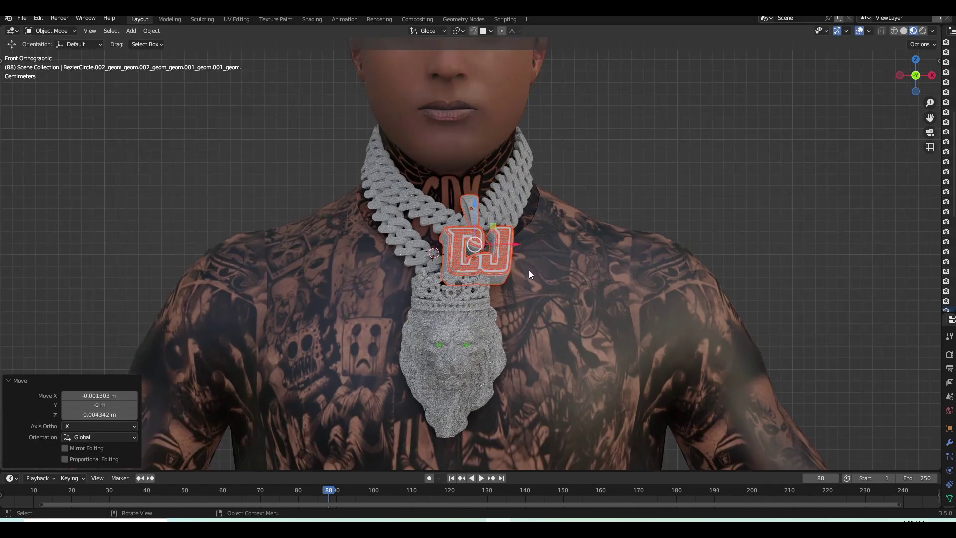
# Check from the side, then nudge the CJ pendant to rest on the lion's crown
pyautogui.moveTo(529, 271)
pyautogui.mouseDown(button='middle')
pyautogui.moveTo(370, 303)
pyautogui.moveTo(470, 285)
pyautogui.mouseUp(button='middle')
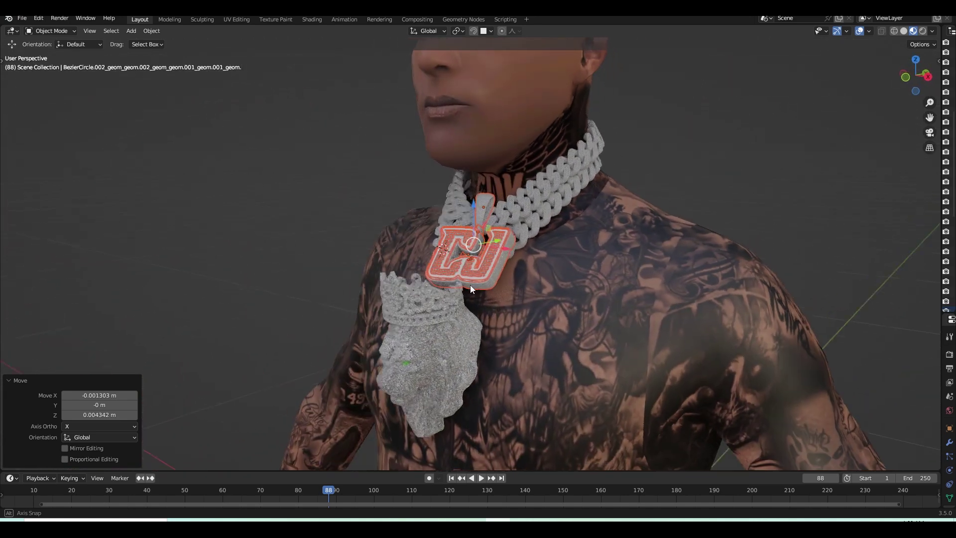
pyautogui.press('KP_1')
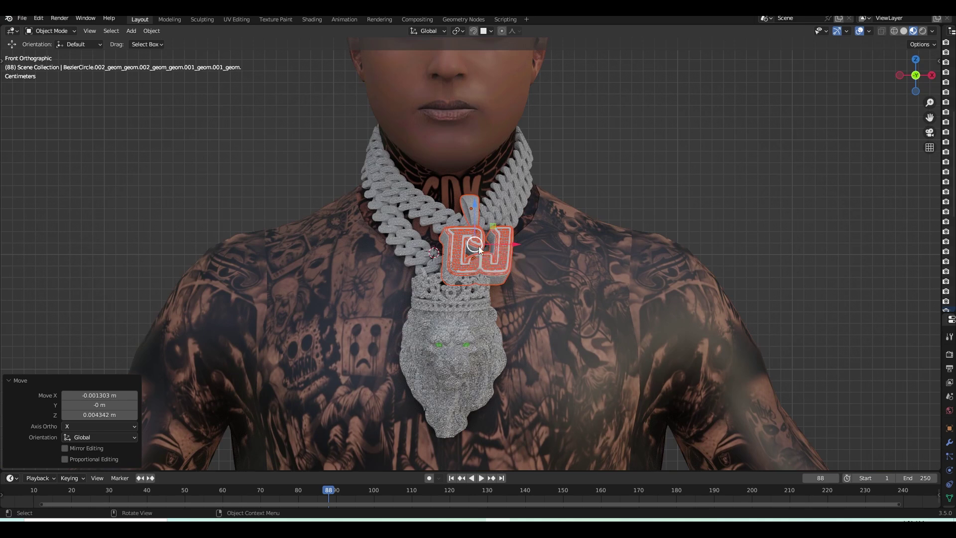
pyautogui.press('g')
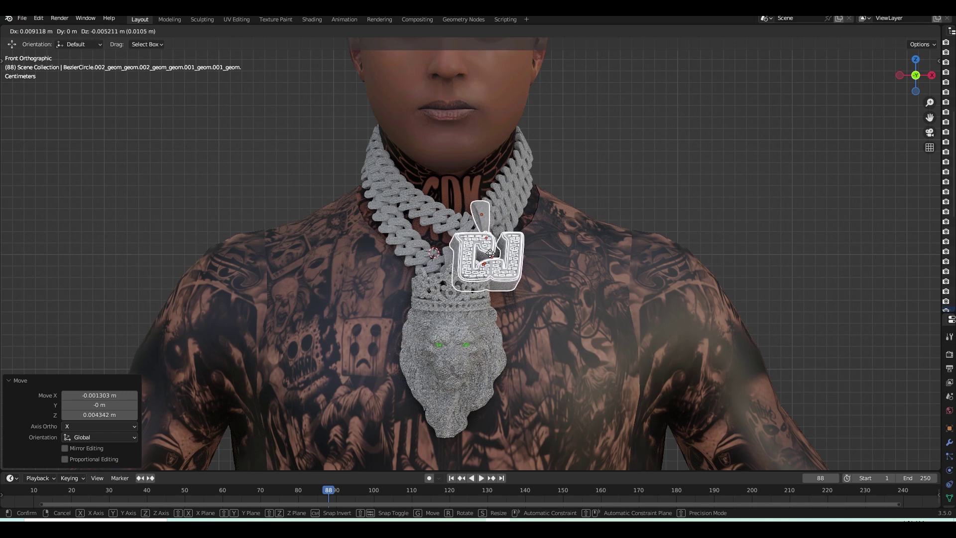
pyautogui.click(487, 250)
pyautogui.moveTo(495, 283); pyautogui.dragTo(470, 297, button='middle')
pyautogui.scroll(-3, 471, 297)
pyautogui.press('KP_1')
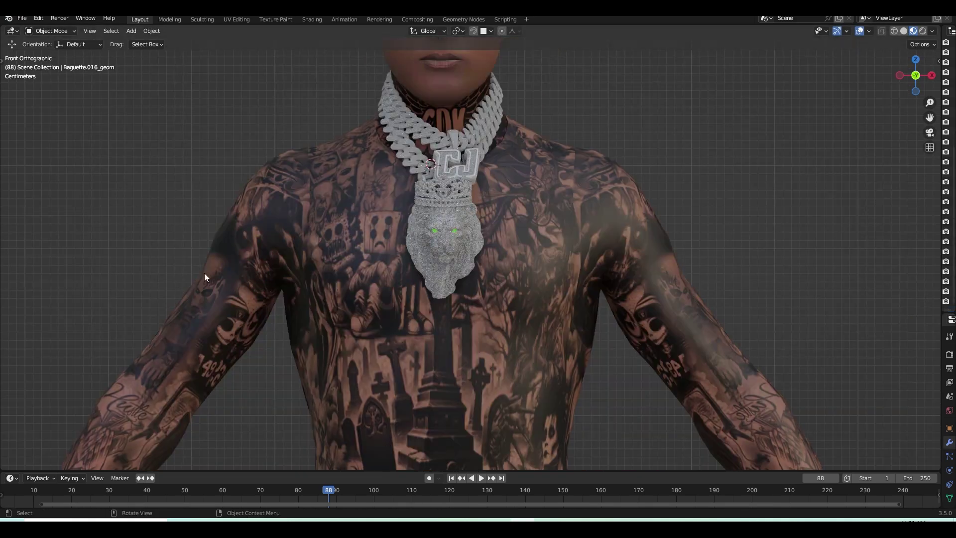
pyautogui.keyDown('shift'); pyautogui.moveTo(148, 282); pyautogui.dragTo(156, 351, button='middle'); pyautogui.keyUp('shift')
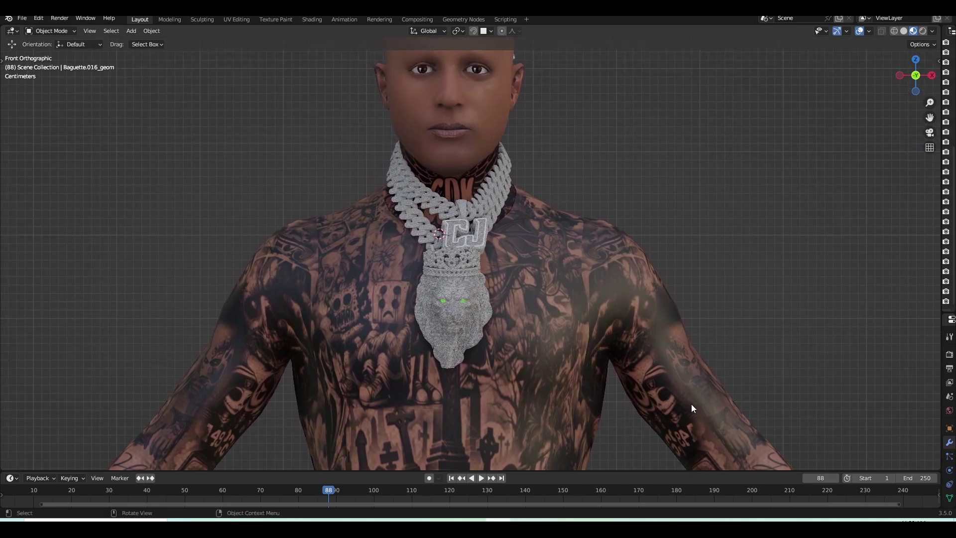
pyautogui.scroll(2, 691, 405)
pyautogui.scroll(2, 691, 405)
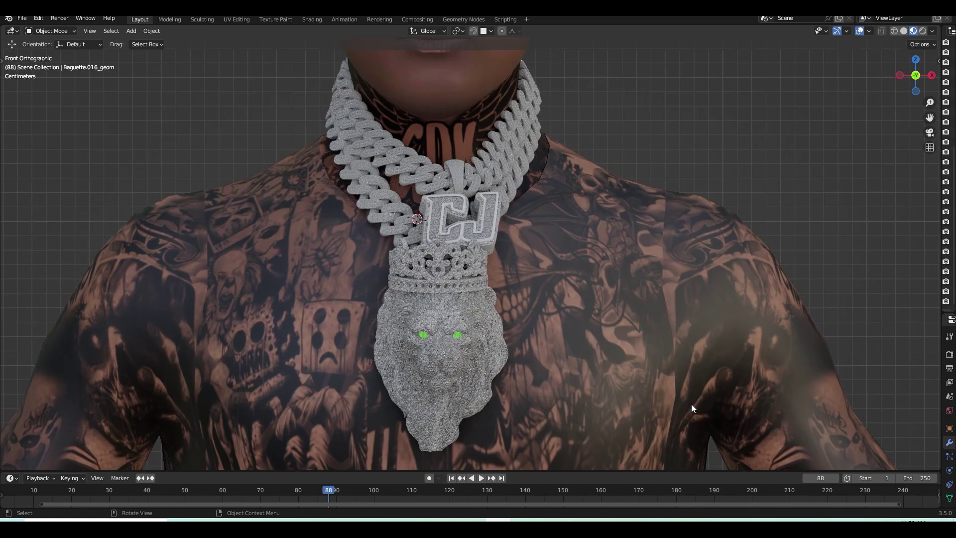
pyautogui.scroll(2, 680, 411)
pyautogui.keyDown('shift'); pyautogui.moveTo(688, 402); pyautogui.dragTo(689, 389, button='middle'); pyautogui.keyUp('shift')
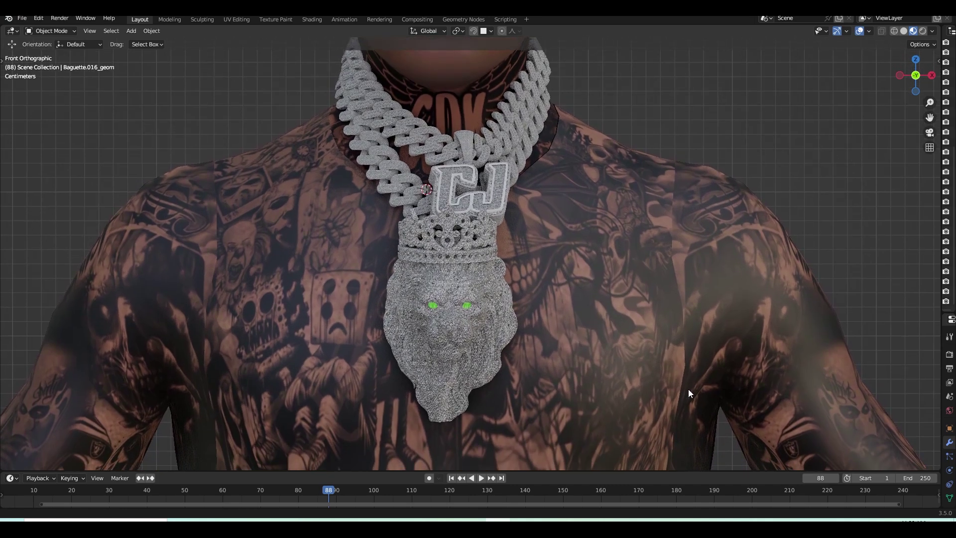
pyautogui.scroll(-3, 688, 389)
pyautogui.moveTo(692, 358)
pyautogui.mouseDown(button='middle')
pyautogui.moveTo(680, 374)
pyautogui.moveTo(645, 373)
pyautogui.moveTo(725, 393)
pyautogui.moveTo(715, 418)
pyautogui.moveTo(685, 355)
pyautogui.moveTo(654, 367)
pyautogui.moveTo(674, 372)
pyautogui.moveTo(640, 309)
pyautogui.moveTo(591, 372)
pyautogui.moveTo(613, 360)
pyautogui.mouseUp(button='middle')
pyautogui.scroll(3, 672, 361)
pyautogui.scroll(1, 657, 368)
pyautogui.scroll(1, 606, 377)
pyautogui.scroll(2, 602, 388)
pyautogui.scroll(3, 584, 374)
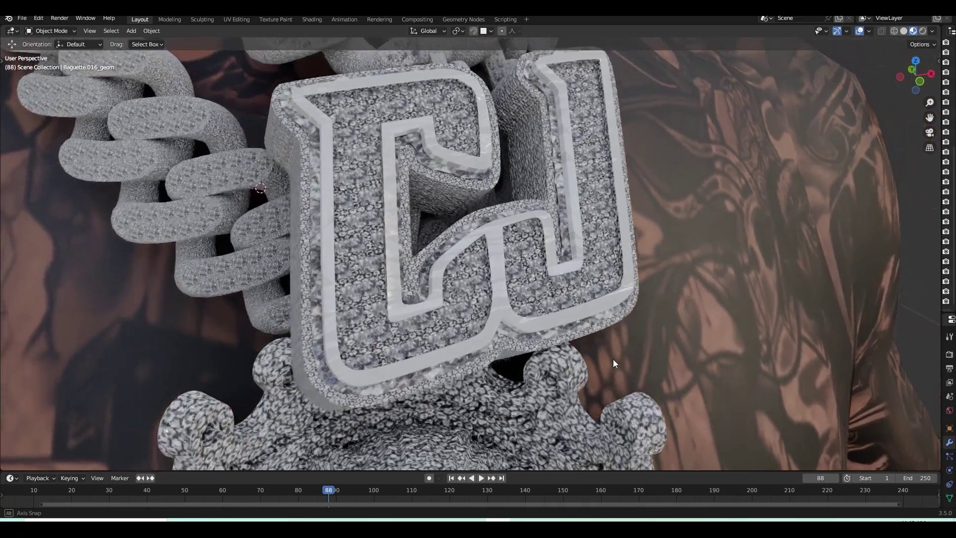
pyautogui.scroll(-4, 613, 364)
pyautogui.scroll(-4, 613, 364)
pyautogui.scroll(2, 594, 374)
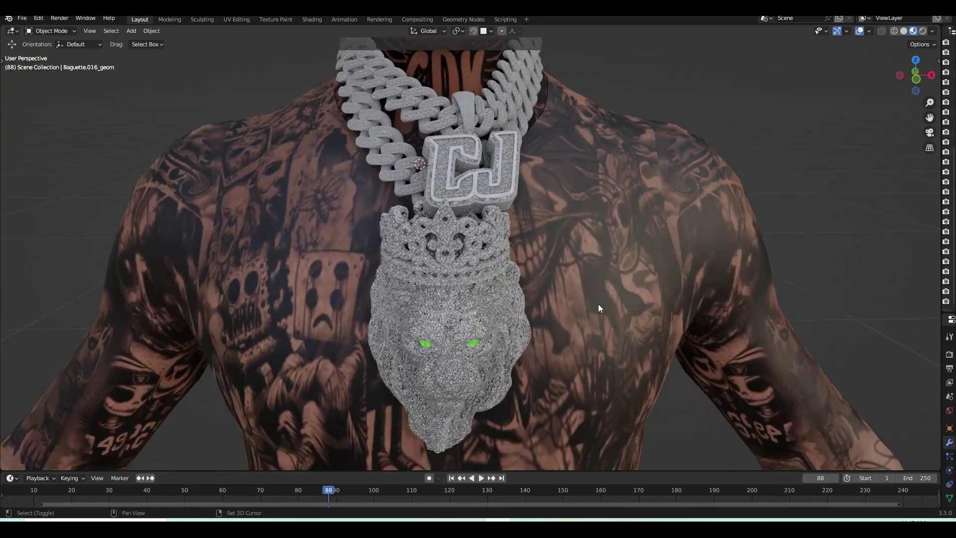
pyautogui.scroll(-2, 598, 304)
pyautogui.press('KP_1')
pyautogui.scroll(1, 612, 301)
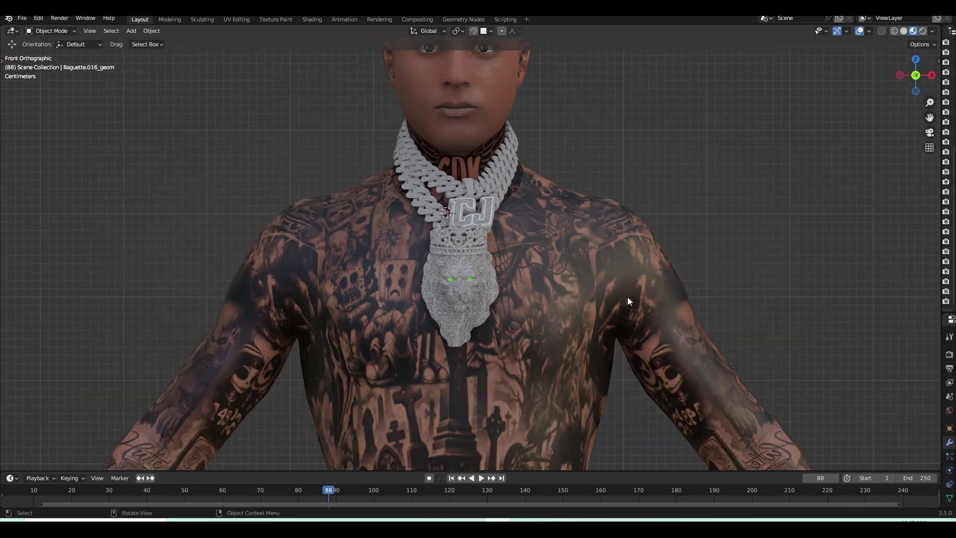
# Show the model in Solid shading, then switch to Material Preview
pyautogui.click(705, 298)
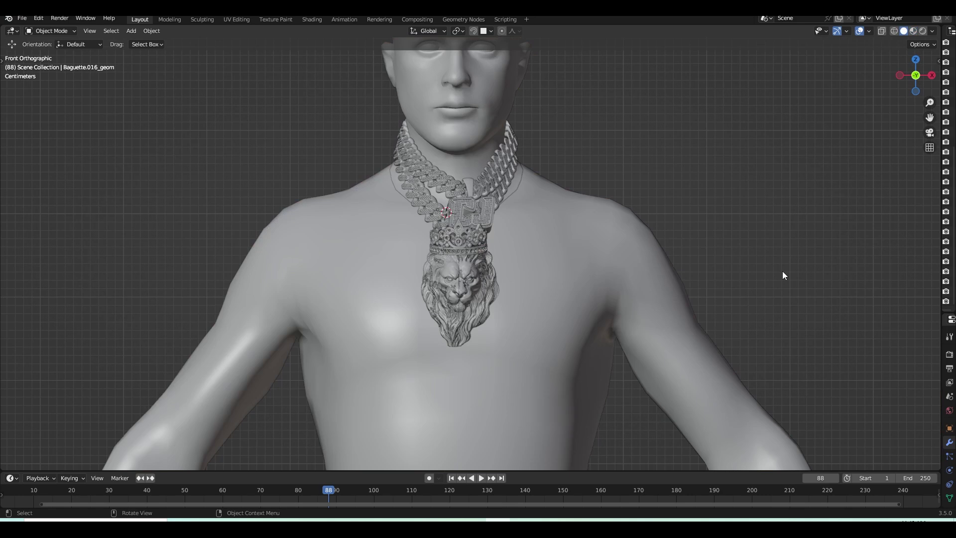
pyautogui.scroll(2, 782, 272)
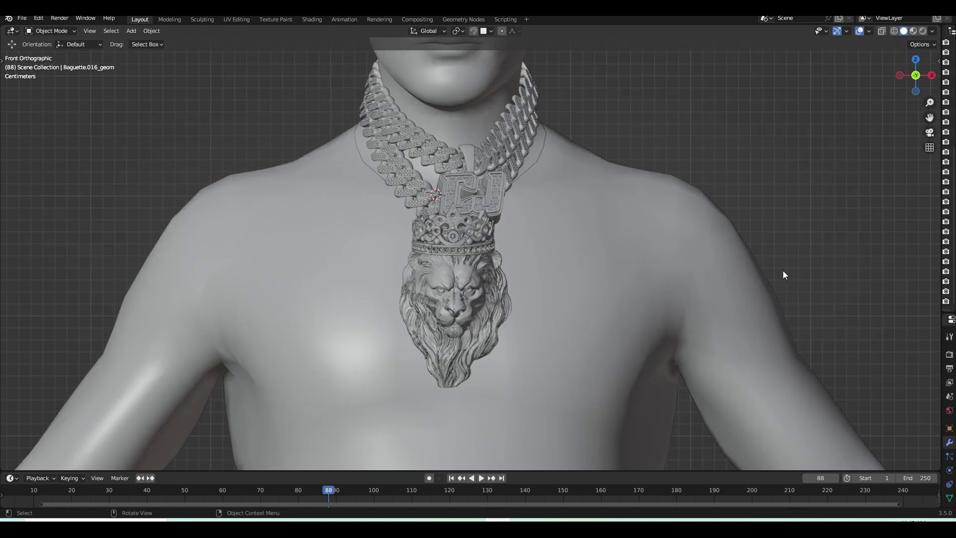
pyautogui.press('z')
pyautogui.click(787, 319)
# Orbit around the character and return to plain grey Solid shading
pyautogui.moveTo(787, 321); pyautogui.dragTo(788, 301, button='middle')
pyautogui.press('z')
pyautogui.click(851, 294)
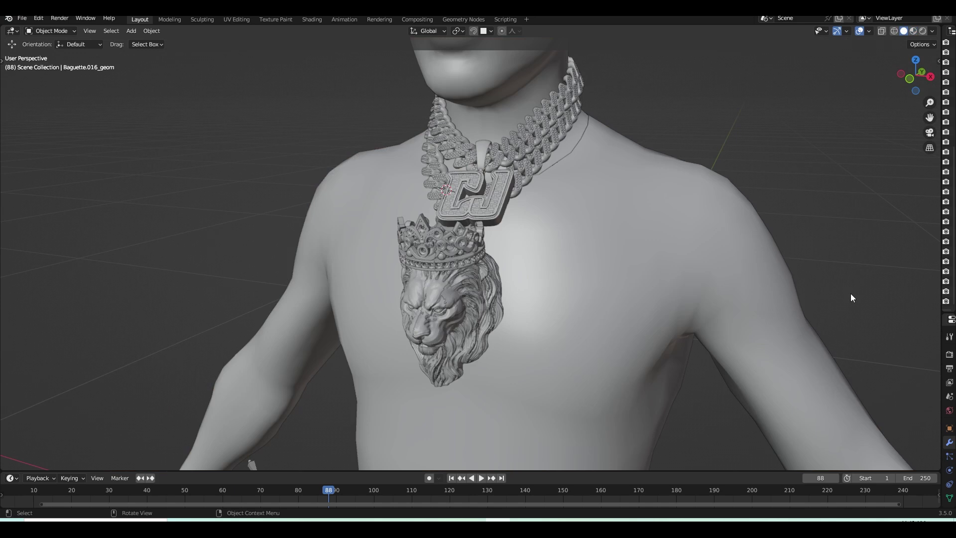
pyautogui.press('z')
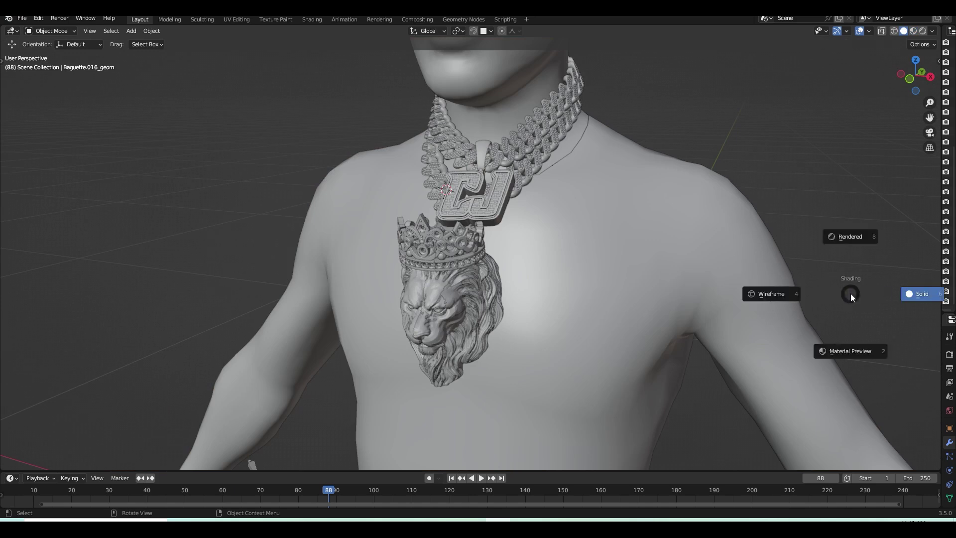